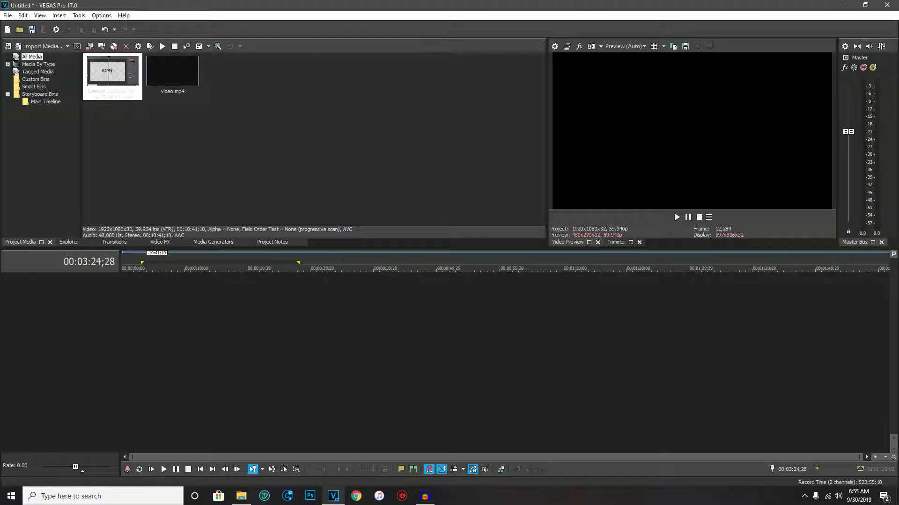
Place the Desktop 2019.09.29 - 23.23.19.01 recording at the start of the timeline and split it at 00:01:08;17
{"action": "left_click", "coordinate": [108, 72]}
{"action": "left_click_drag", "start_coordinate": [140, 256], "coordinate": [121, 291]}
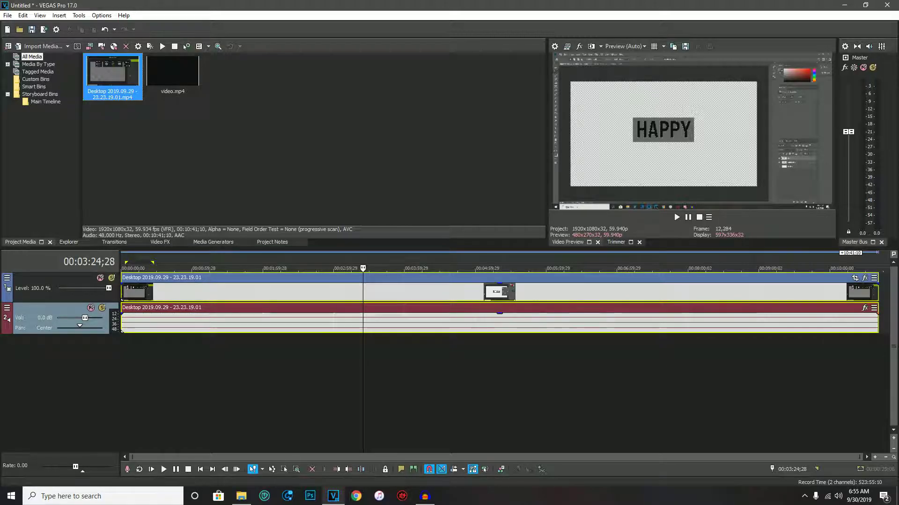
{"action": "left_click", "coordinate": [137, 322]}
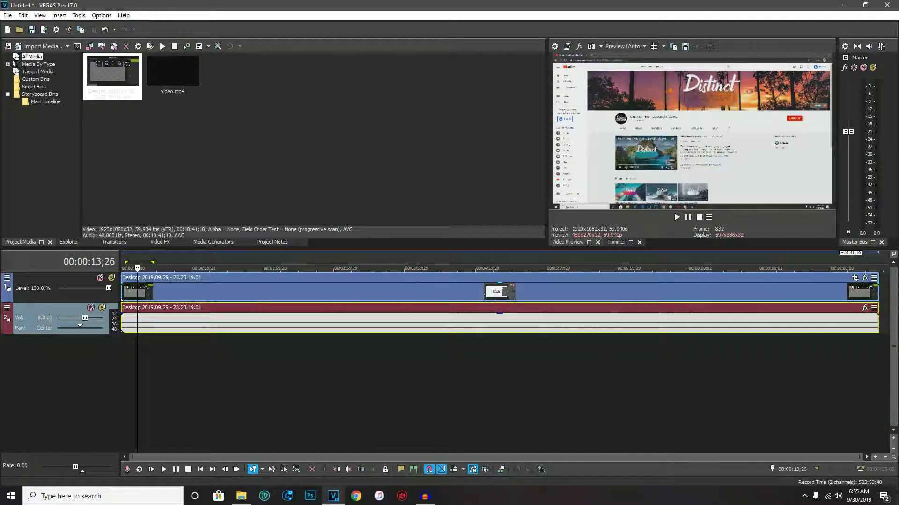
{"action": "left_click", "coordinate": [175, 292]}
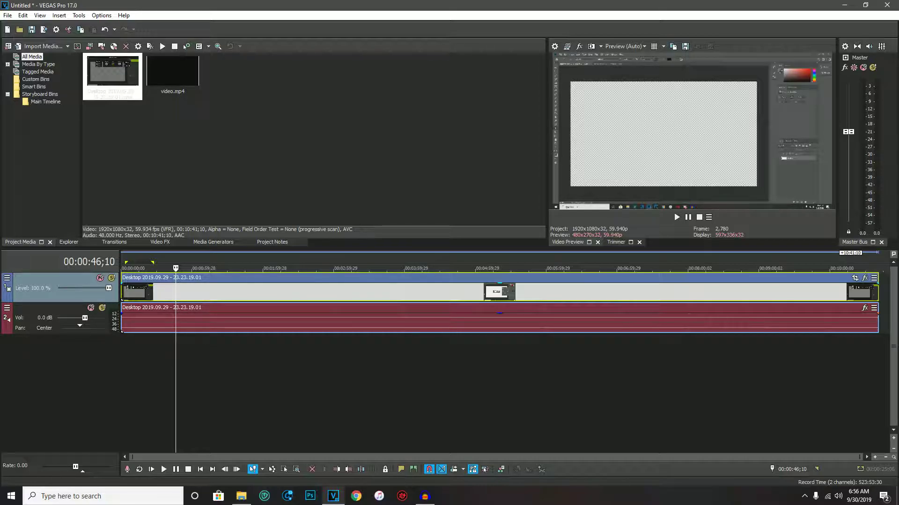
{"action": "left_click", "coordinate": [202, 292]}
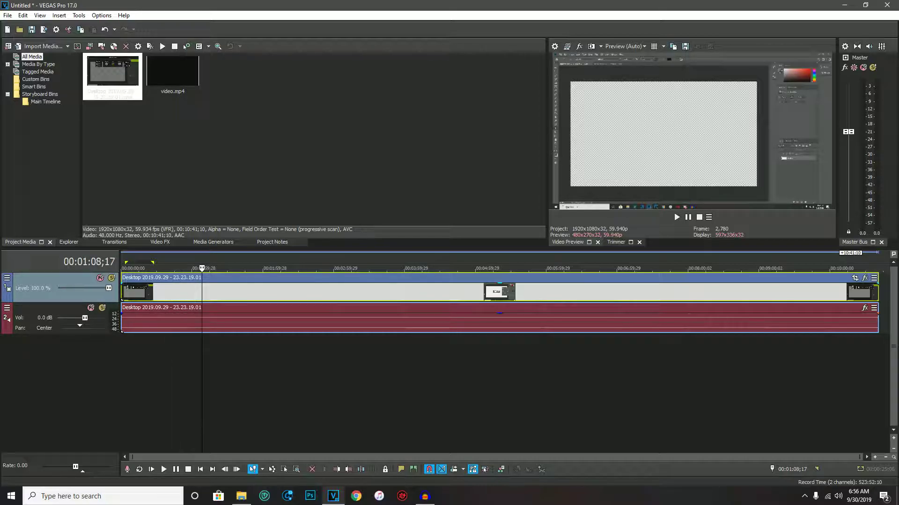
{"action": "key", "text": "s"}
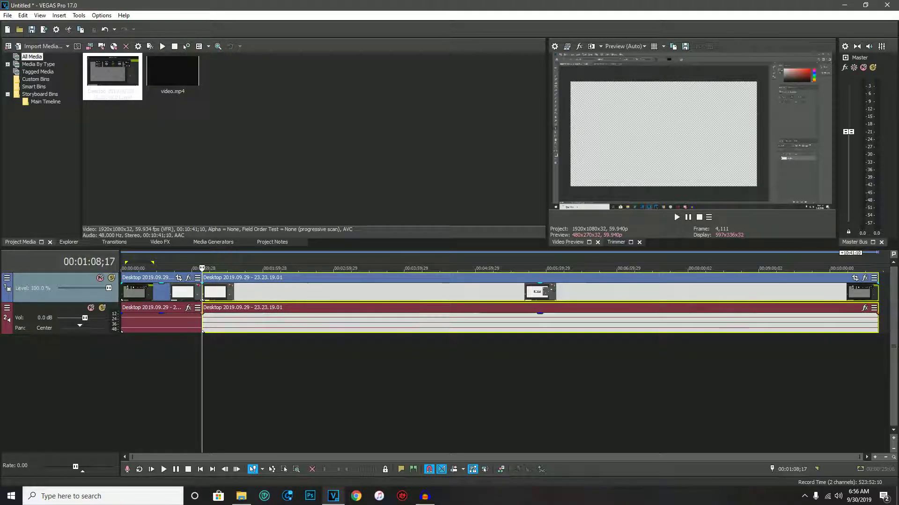
Split the second segment of the recording at 00:02:39;22
{"action": "left_click", "coordinate": [154, 292]}
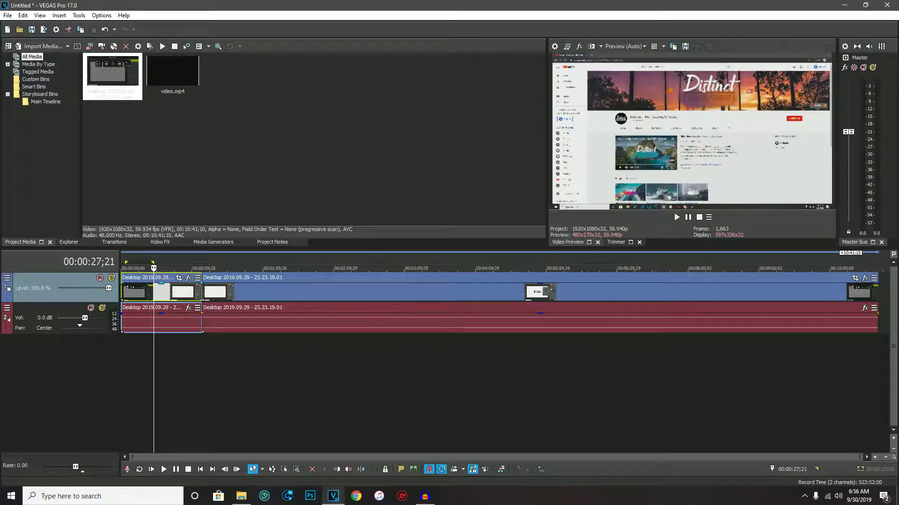
{"action": "left_click_drag", "start_coordinate": [153, 269], "coordinate": [316, 268]}
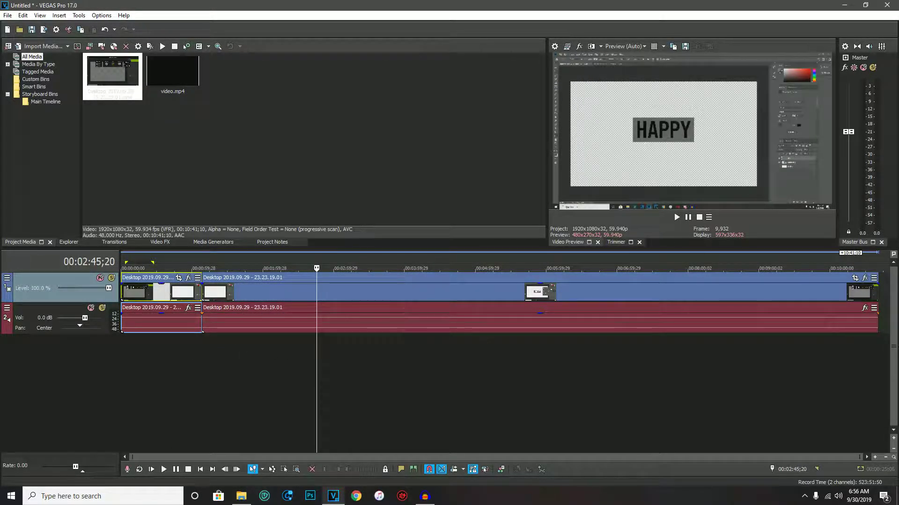
{"action": "left_click", "coordinate": [310, 293]}
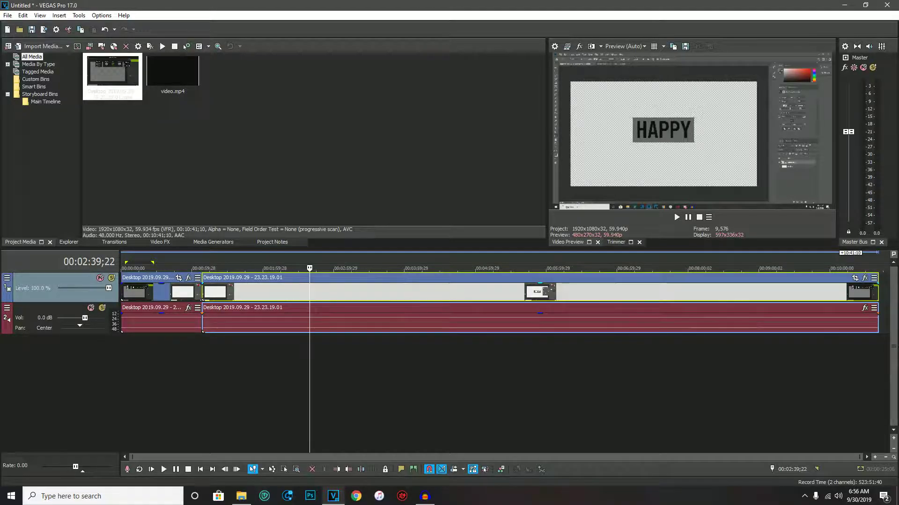
{"action": "key", "text": "s"}
Crop the middle segment with Event Pan/Crop to about 1,649 by 882, centred near X 920, Y 544
{"action": "left_click", "coordinate": [261, 292]}
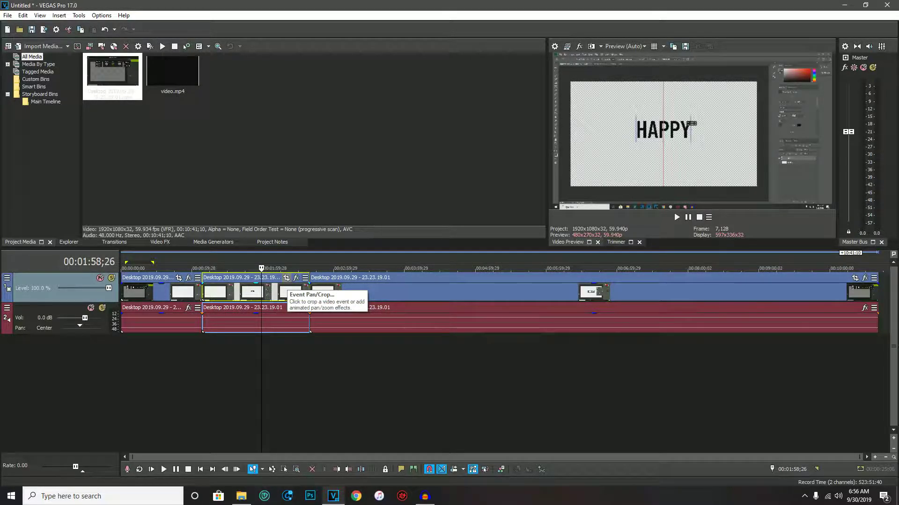
{"action": "left_click", "coordinate": [286, 278]}
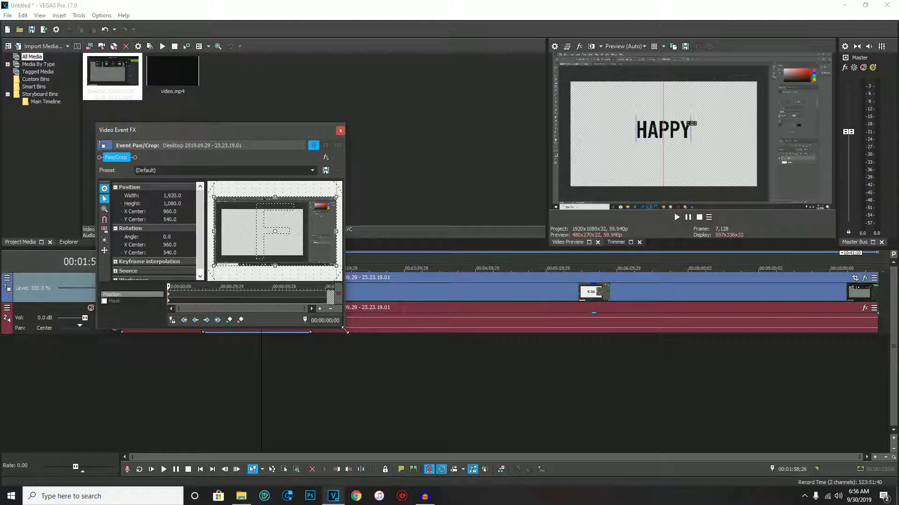
{"action": "left_click_drag", "start_coordinate": [344, 329], "coordinate": [562, 494]}
{"action": "left_click_drag", "start_coordinate": [376, 135], "coordinate": [392, 72]}
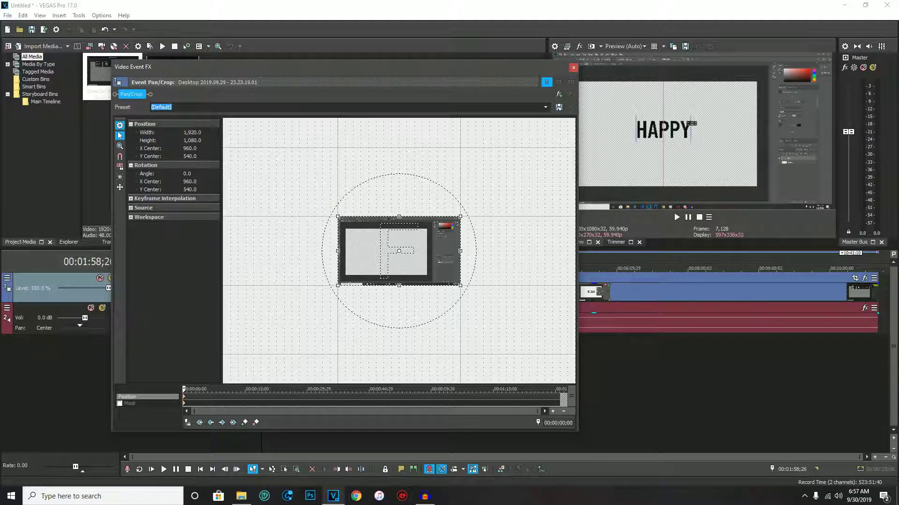
{"action": "left_click_drag", "start_coordinate": [460, 286], "coordinate": [419, 262]}
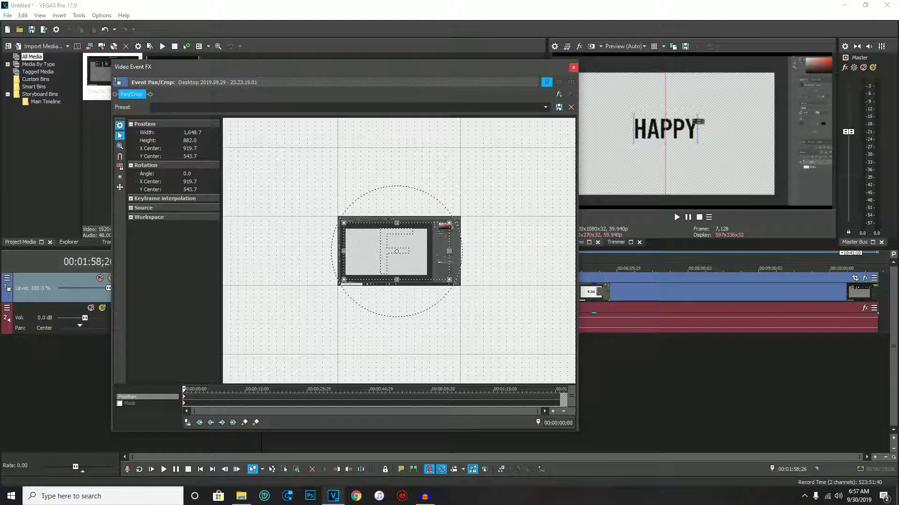
{"action": "left_click", "coordinate": [573, 67]}
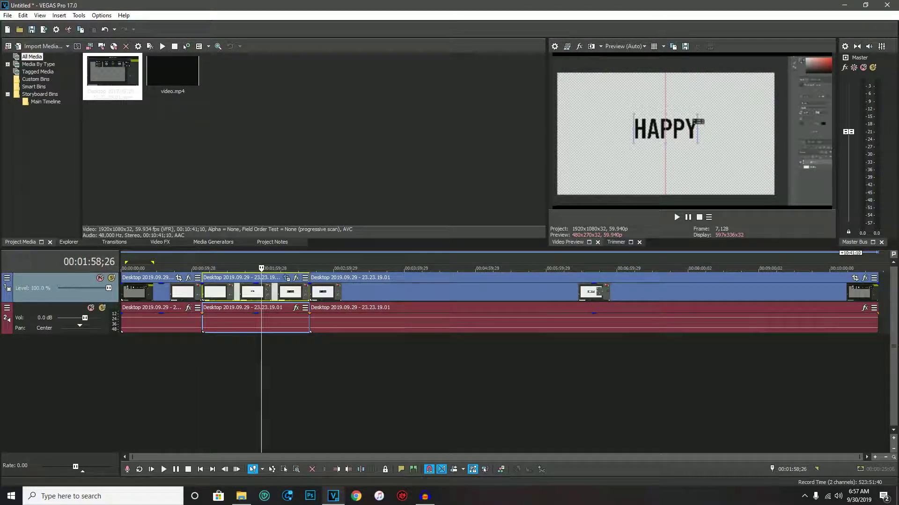
Add a pan/crop keyframe at 00:01:08;16 in the middle segment, tightening the crop to about 1,462 by 755, centred near X 826, Y 480
{"action": "left_click", "coordinate": [182, 268]}
{"action": "left_click_drag", "start_coordinate": [182, 268], "coordinate": [279, 268]}
{"action": "left_click", "coordinate": [286, 278]}
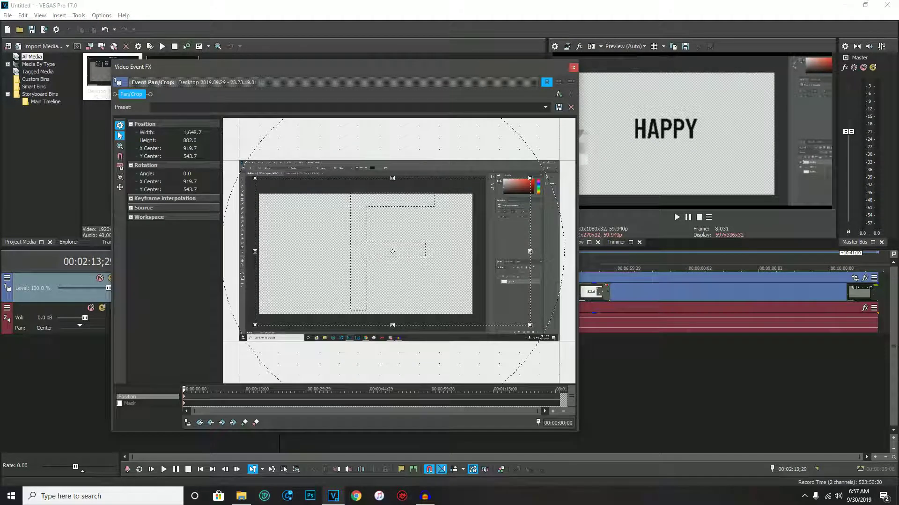
{"action": "scroll", "coordinate": [399, 252], "scroll_direction": "down", "scroll_amount": 2}
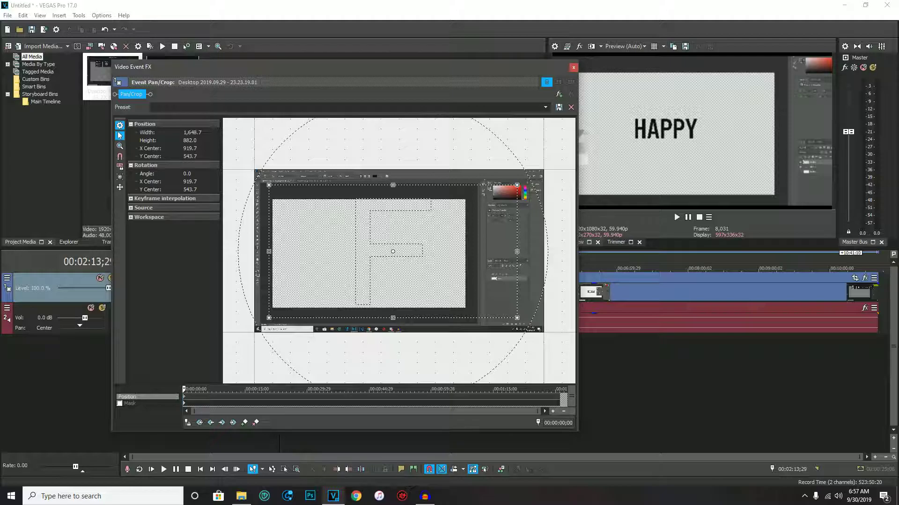
{"action": "left_click", "coordinate": [207, 398]}
{"action": "left_click_drag", "start_coordinate": [207, 390], "coordinate": [184, 389]}
{"action": "left_click", "coordinate": [325, 389]}
{"action": "left_click_drag", "start_coordinate": [325, 389], "coordinate": [466, 390]}
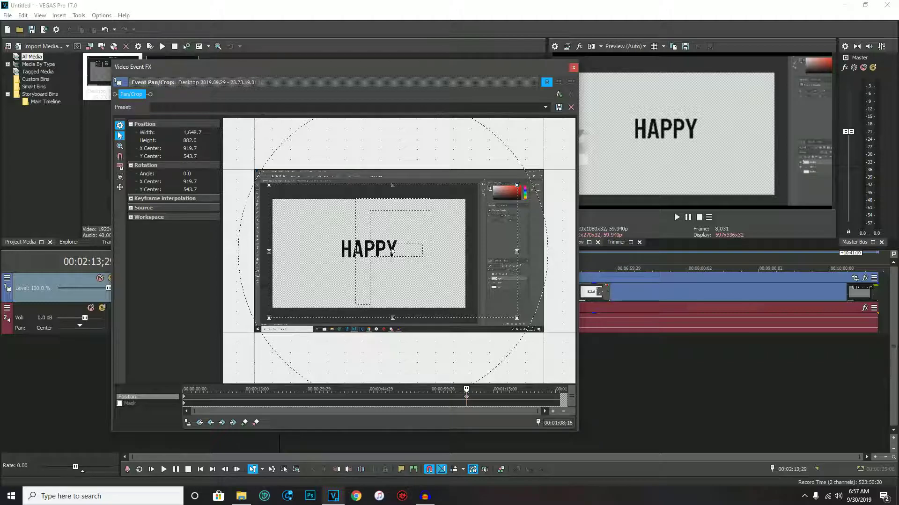
{"action": "left_click_drag", "start_coordinate": [517, 317], "coordinate": [489, 299]}
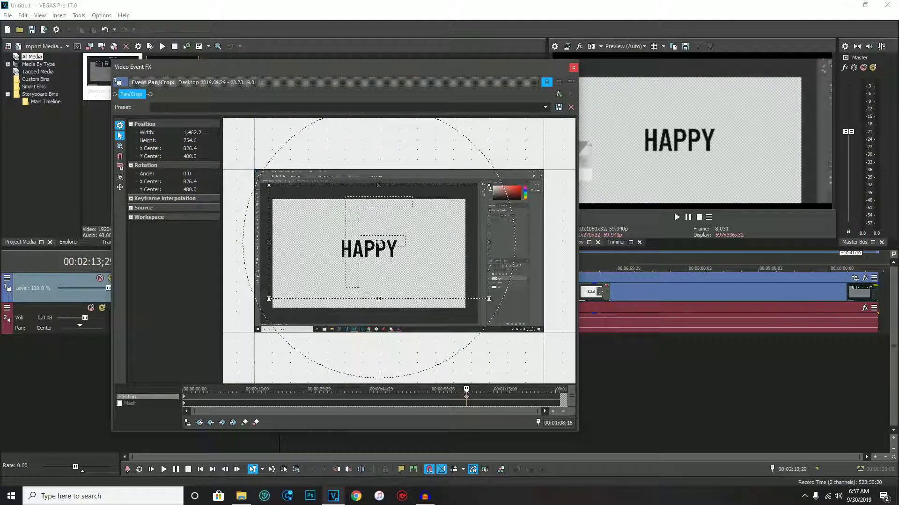
{"action": "left_click", "coordinate": [573, 68]}
Compare the preview frames before and after the first cut to check the crop of the middle segment
{"action": "left_click", "coordinate": [202, 357]}
{"action": "left_click_drag", "start_coordinate": [202, 356], "coordinate": [180, 357]}
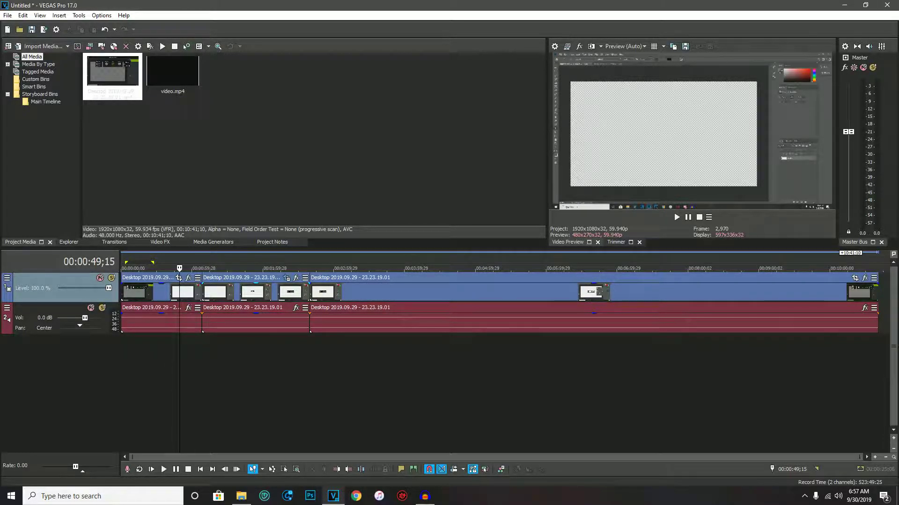
{"action": "left_click", "coordinate": [220, 364]}
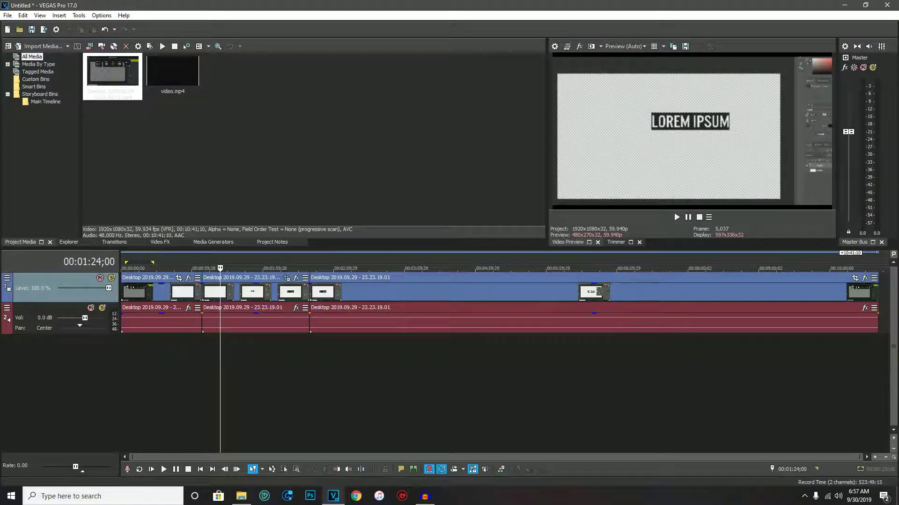
{"action": "left_click", "coordinate": [193, 364]}
{"action": "left_click", "coordinate": [202, 364]}
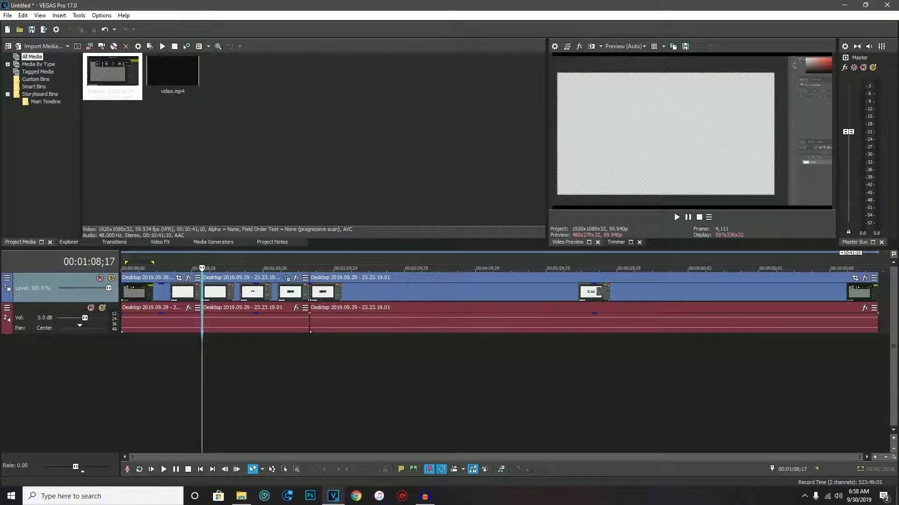
Split the remaining uncut footage at 00:03:44;22, just past the five-minute mark, and at 00:06:41;05
{"action": "left_click_drag", "start_coordinate": [202, 269], "coordinate": [385, 269]}
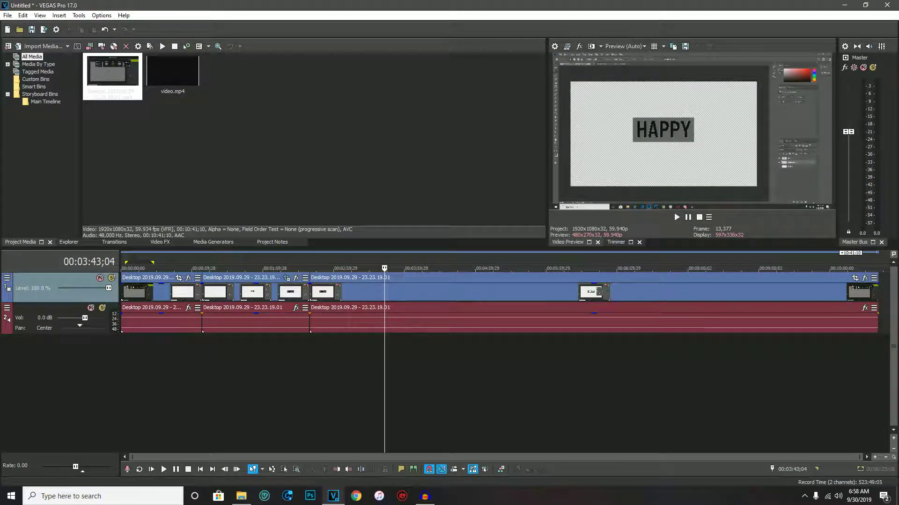
{"action": "left_click", "coordinate": [387, 323]}
{"action": "key", "text": "s"}
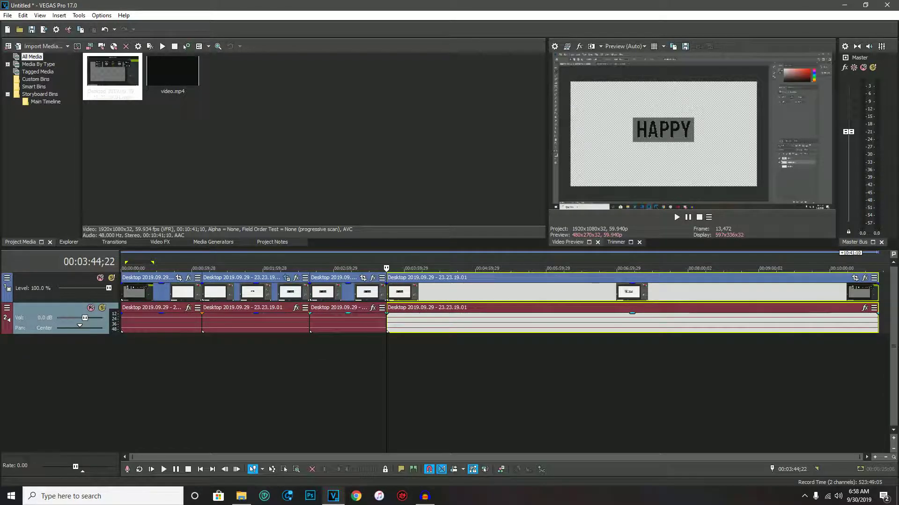
{"action": "left_click", "coordinate": [477, 323]}
{"action": "key", "text": "s"}
{"action": "left_click", "coordinate": [552, 323]}
{"action": "left_click", "coordinate": [595, 322]}
{"action": "key", "text": "s"}
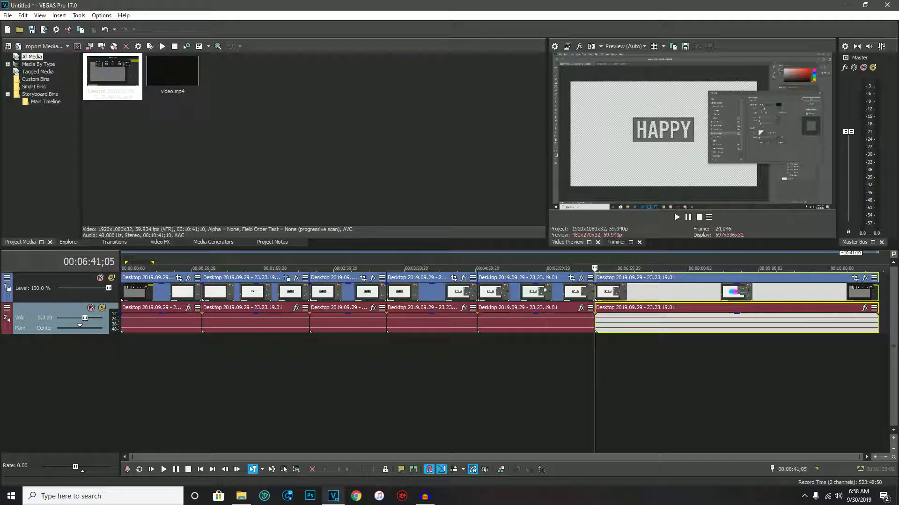
Import the XIBE - In Your Mind background music and place it on a new audio track starting at the first cut
{"action": "left_click_drag", "start_coordinate": [595, 268], "coordinate": [485, 269]}
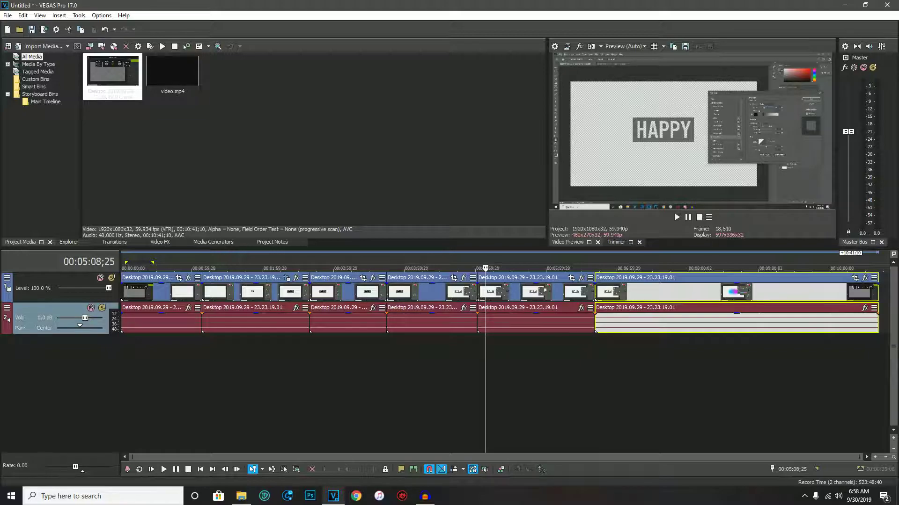
{"action": "mouse_move", "coordinate": [241, 496]}
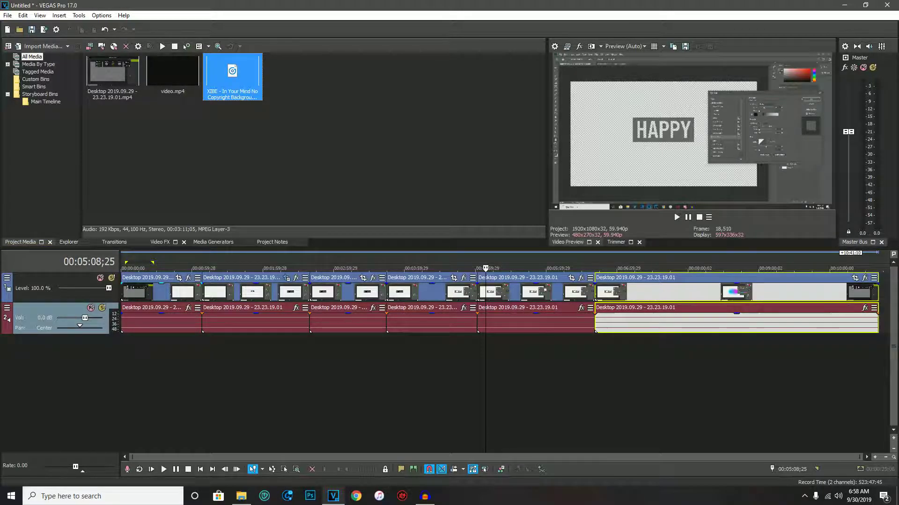
{"action": "left_click_drag", "start_coordinate": [175, 242], "coordinate": [230, 352]}
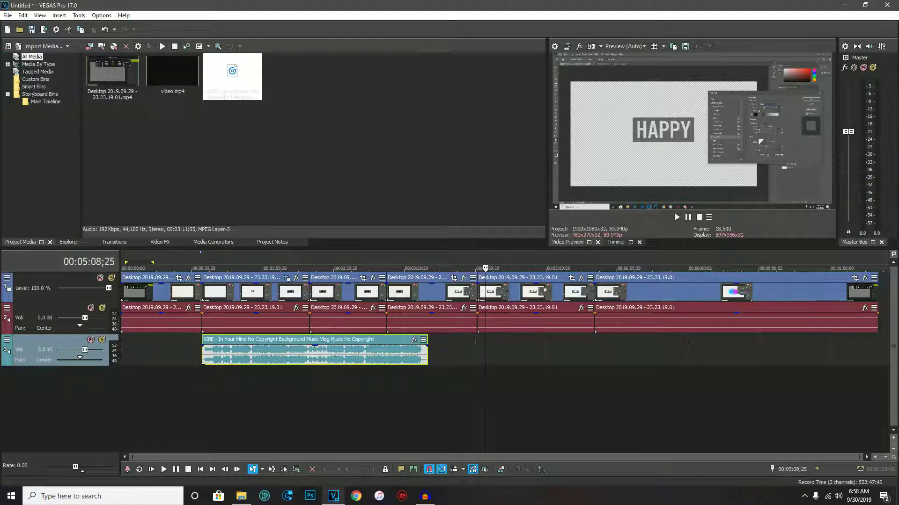
Set the music track's volume to -7.7 dB and play back the passage where the music starts
{"action": "left_click", "coordinate": [198, 398]}
{"action": "left_click", "coordinate": [201, 398]}
{"action": "left_click", "coordinate": [206, 398]}
{"action": "key", "text": "space"}
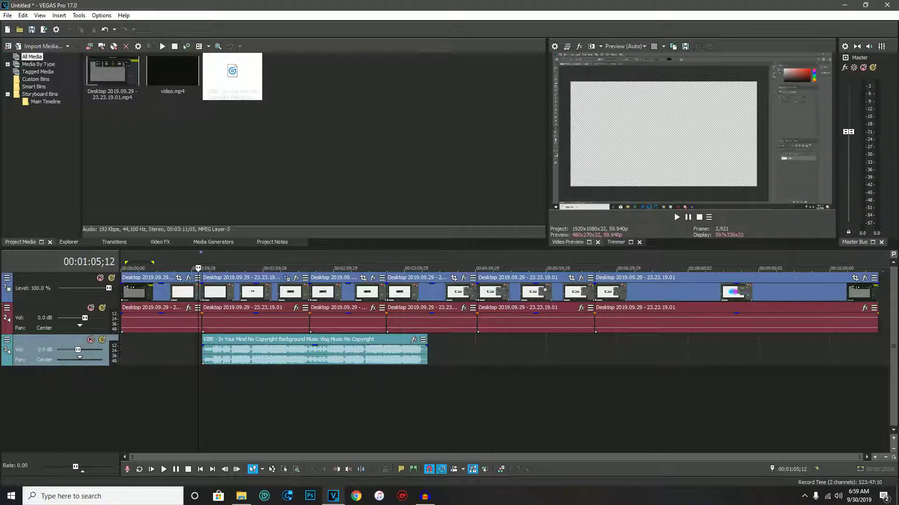
{"action": "left_click_drag", "start_coordinate": [85, 350], "coordinate": [71, 349]}
{"action": "left_click", "coordinate": [202, 352]}
{"action": "left_click", "coordinate": [195, 352]}
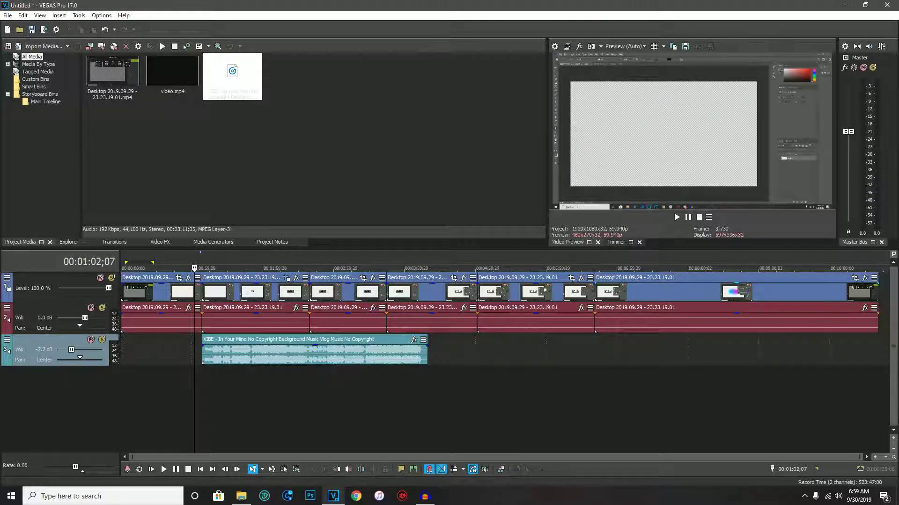
{"action": "left_click", "coordinate": [676, 218]}
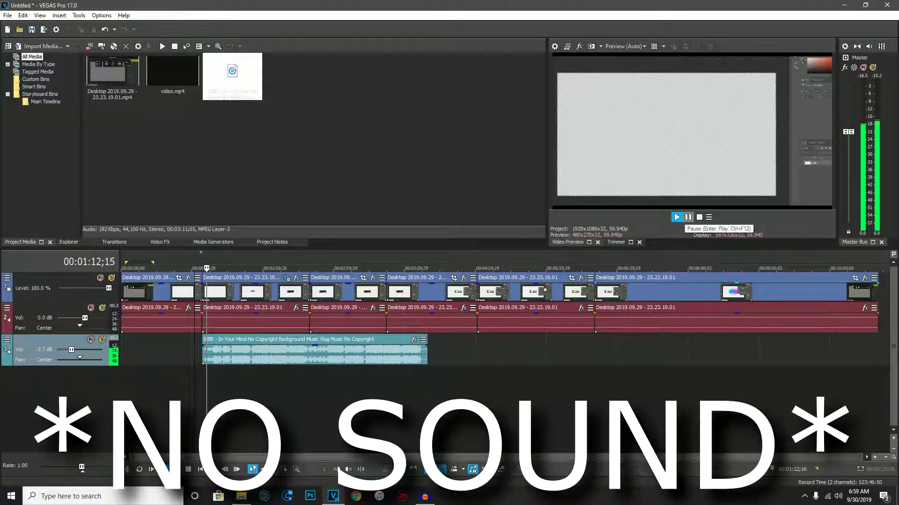
{"action": "left_click", "coordinate": [688, 217]}
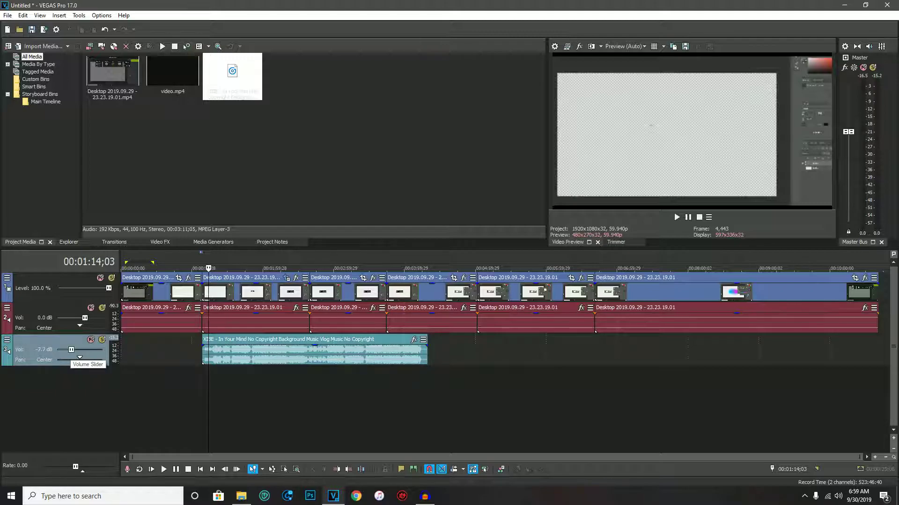
Lower the music track's volume to -32.0 dB while playing back part of the second segment
{"action": "left_click_drag", "start_coordinate": [71, 350], "coordinate": [68, 349]}
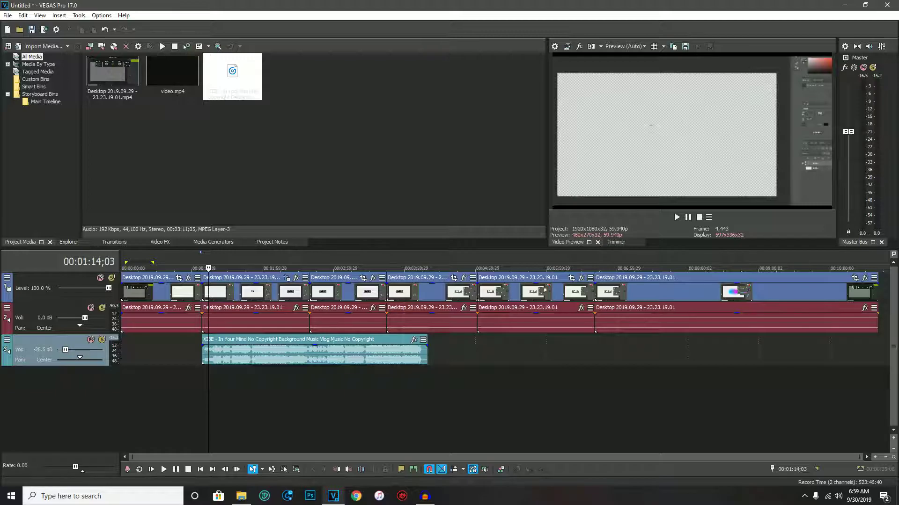
{"action": "left_click_drag", "start_coordinate": [65, 349], "coordinate": [64, 350]}
{"action": "left_click", "coordinate": [187, 351]}
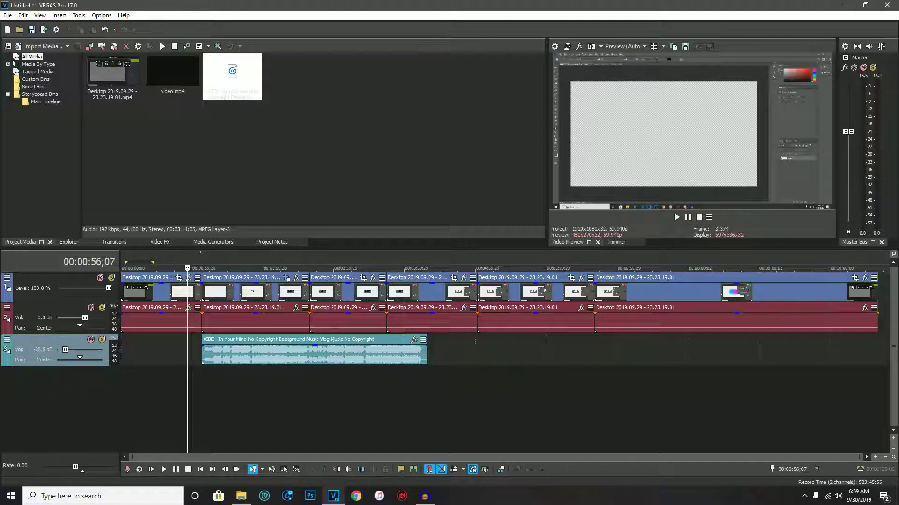
{"action": "left_click", "coordinate": [219, 397]}
{"action": "key", "text": "space"}
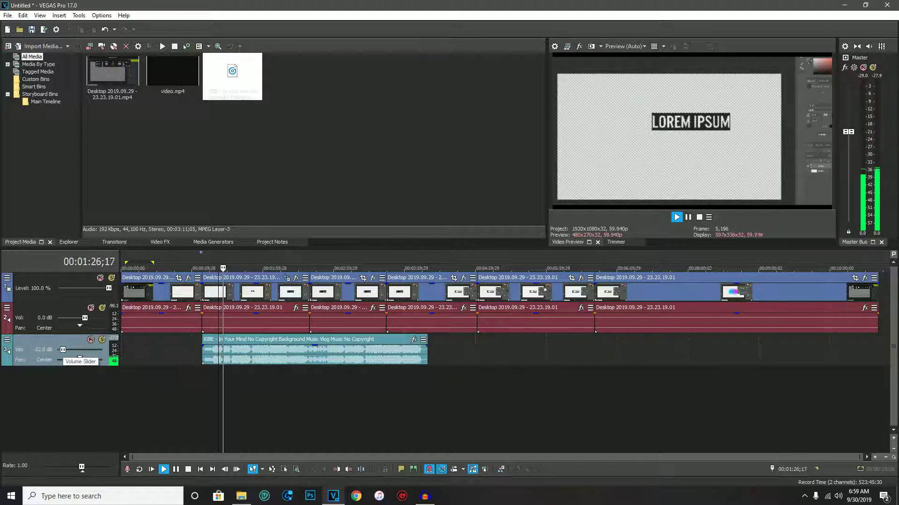
{"action": "key", "text": "space"}
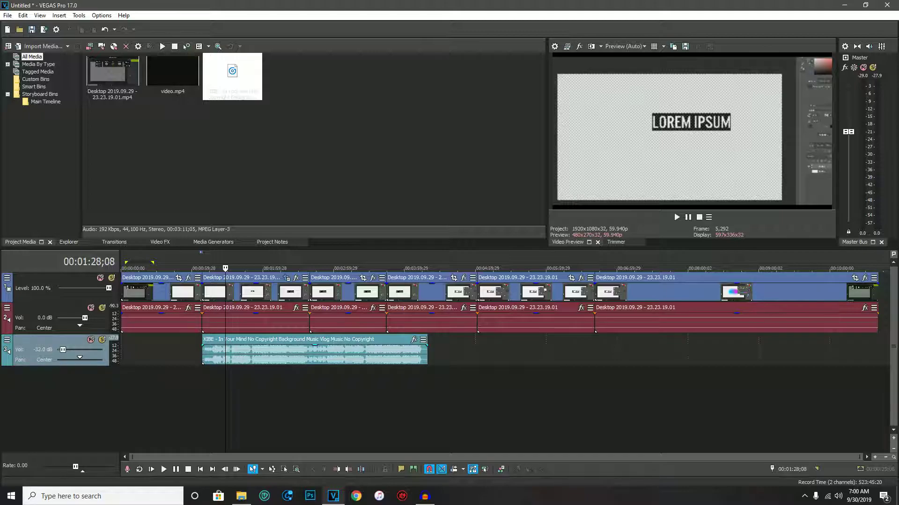
Lower the gain of the background music clip slightly on the clip itself
{"action": "left_click", "coordinate": [314, 346]}
{"action": "left_click_drag", "start_coordinate": [315, 347], "coordinate": [314, 348]}
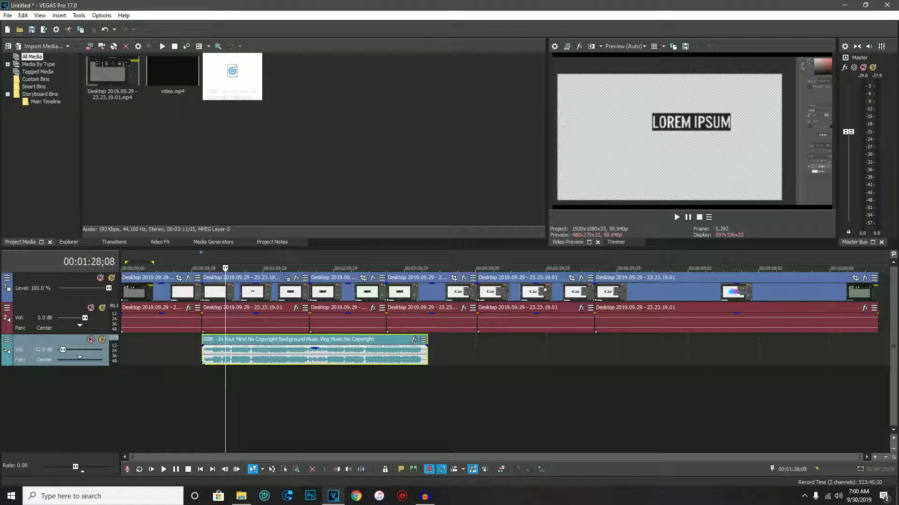
{"action": "left_click", "coordinate": [52, 309]}
{"action": "left_click", "coordinate": [52, 341]}
{"action": "left_click", "coordinate": [272, 291]}
{"action": "left_click", "coordinate": [346, 292]}
{"action": "left_click", "coordinate": [427, 291]}
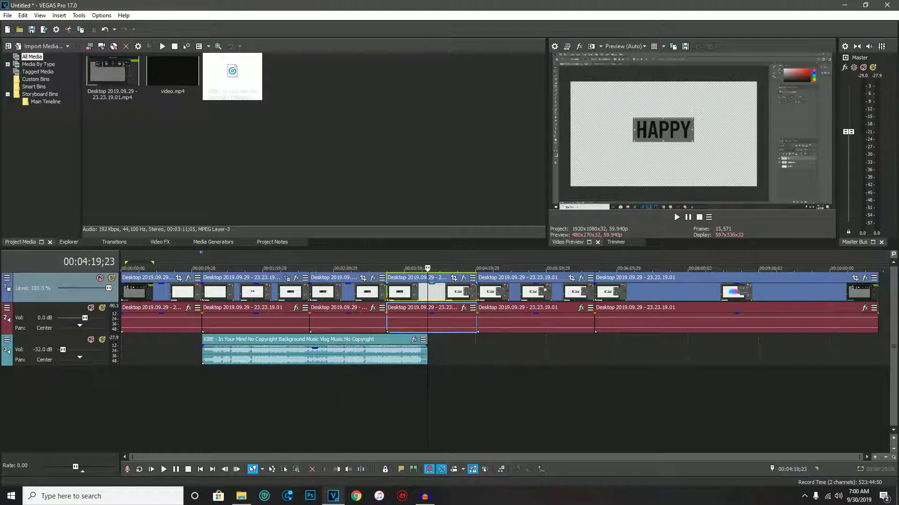
{"action": "left_click", "coordinate": [570, 292]}
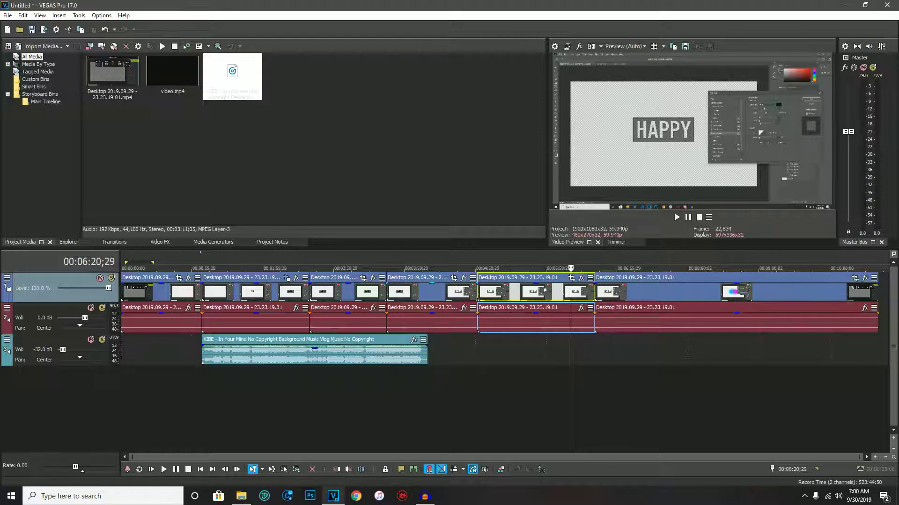
Remove the fourth screen-recording segment's video from its group and delete the segment's audio event
{"action": "left_click", "coordinate": [427, 291]}
{"action": "right_click", "coordinate": [435, 292]}
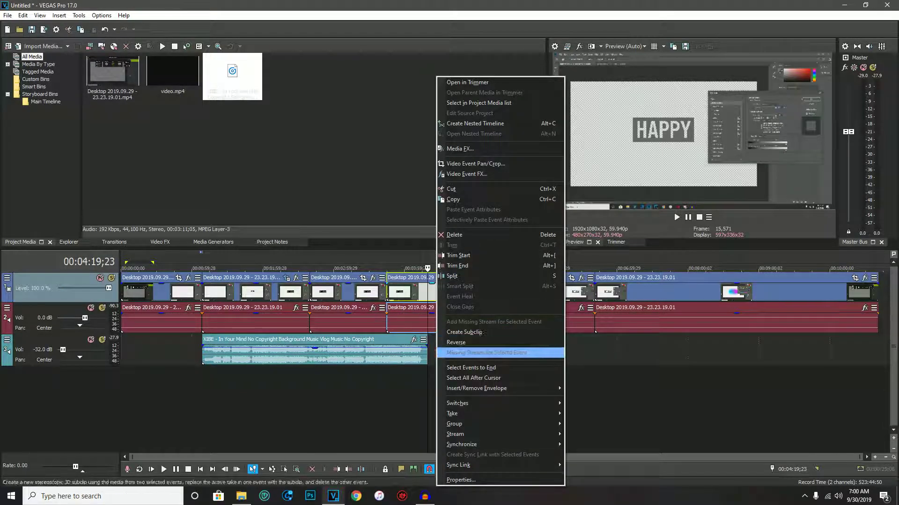
{"action": "mouse_move", "coordinate": [468, 423]}
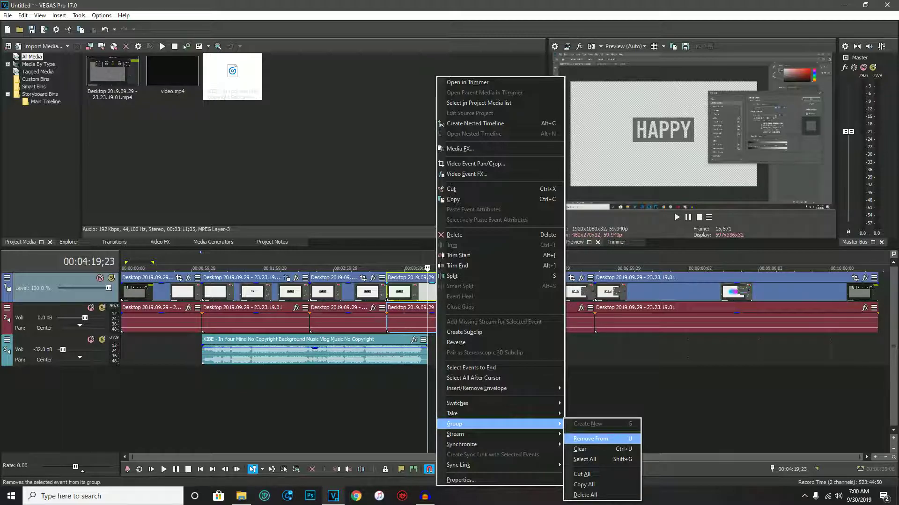
{"action": "left_click", "coordinate": [590, 439]}
{"action": "left_click", "coordinate": [411, 323]}
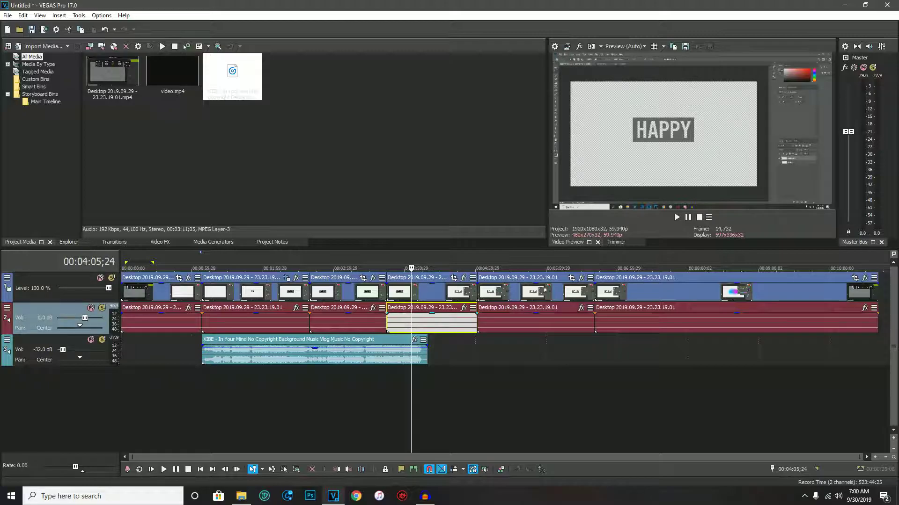
{"action": "key", "text": "Delete"}
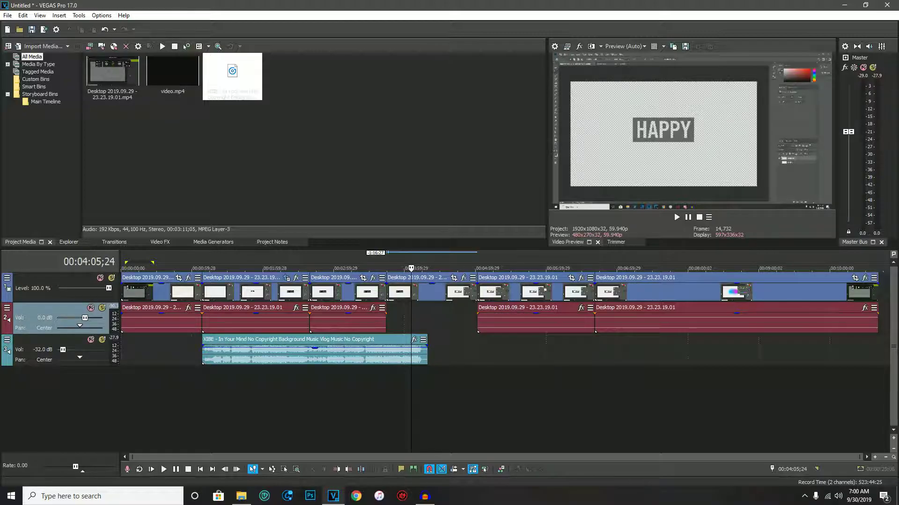
{"action": "left_click", "coordinate": [395, 292]}
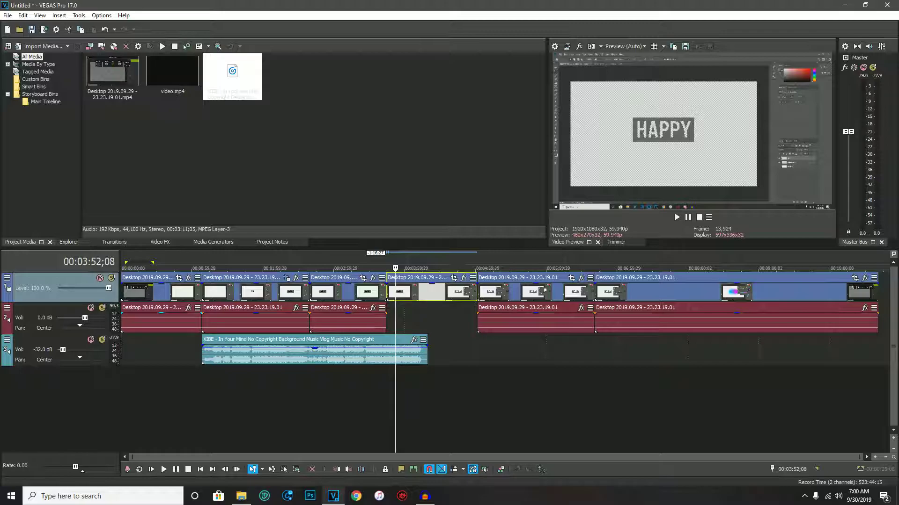
{"action": "left_click", "coordinate": [75, 309]}
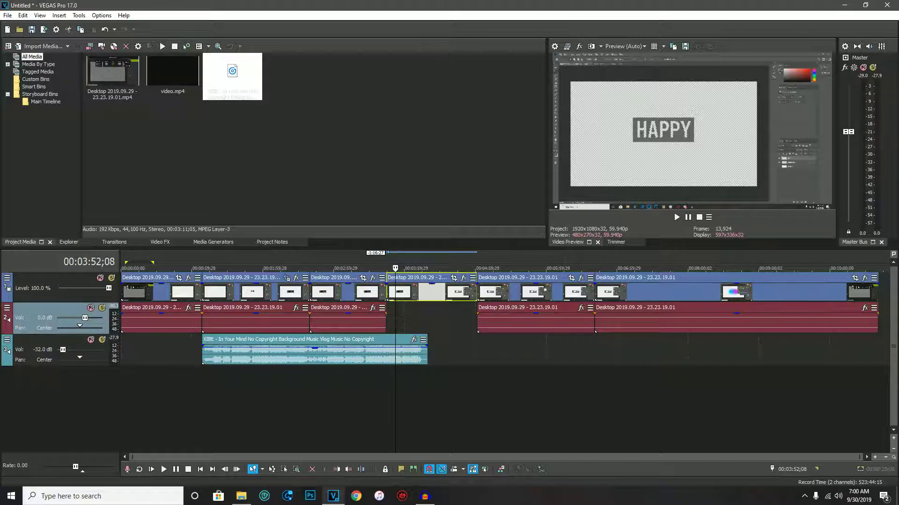
{"action": "key", "text": "Delete"}
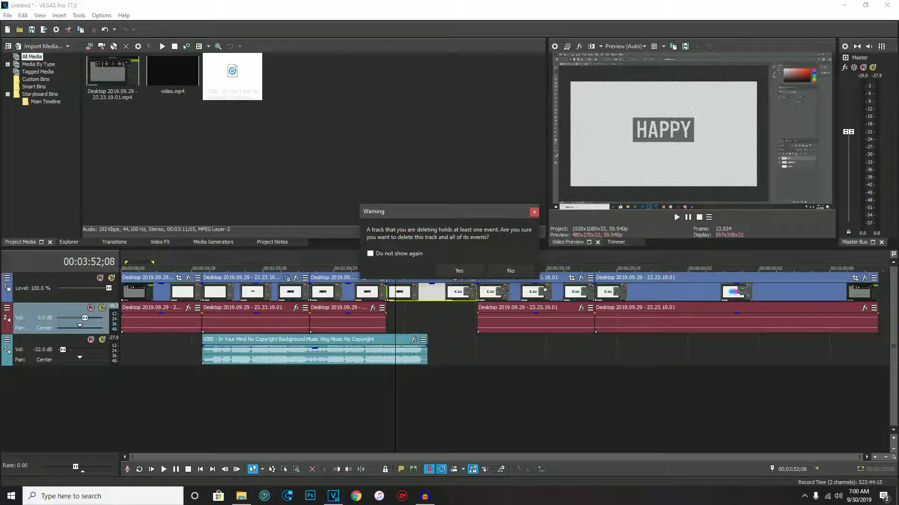
{"action": "key", "text": "Escape"}
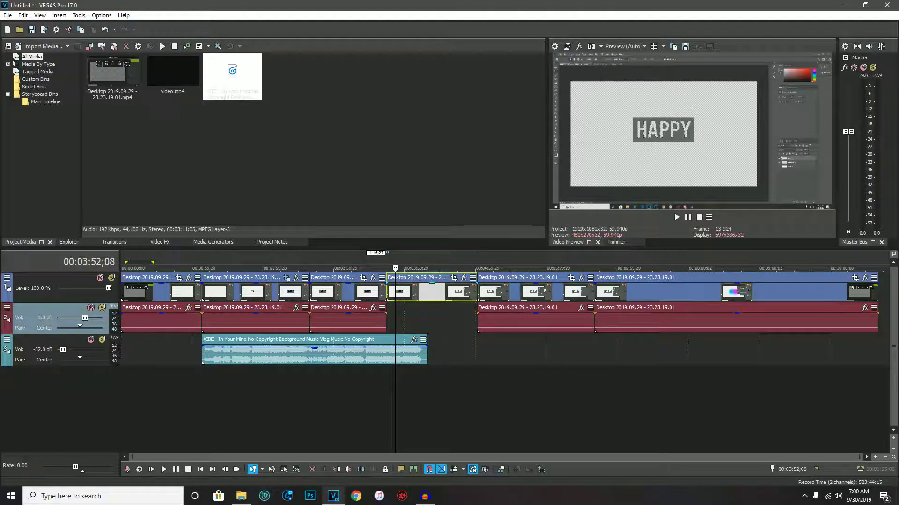
Move the fourth segment's video onto a new track below the music and insert an empty video track above all others
{"action": "left_click_drag", "start_coordinate": [432, 292], "coordinate": [428, 382]}
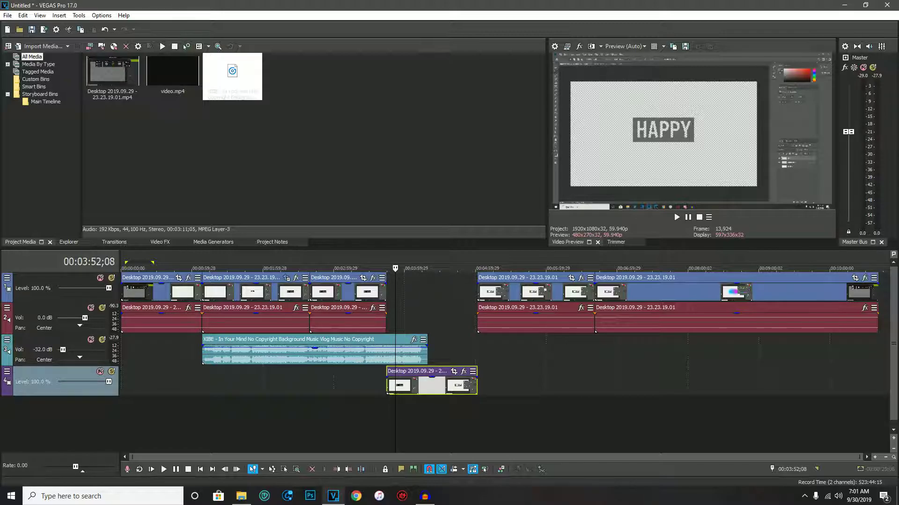
{"action": "right_click", "coordinate": [56, 277]}
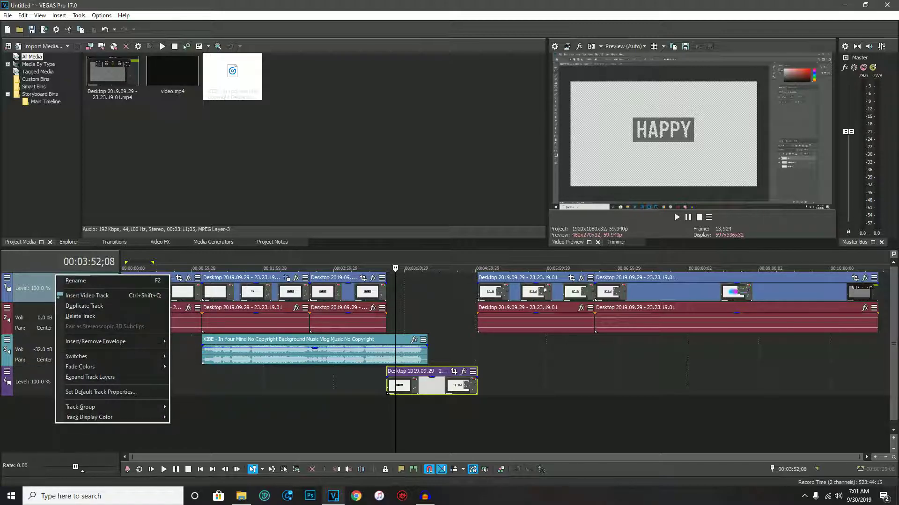
{"action": "left_click", "coordinate": [87, 295]}
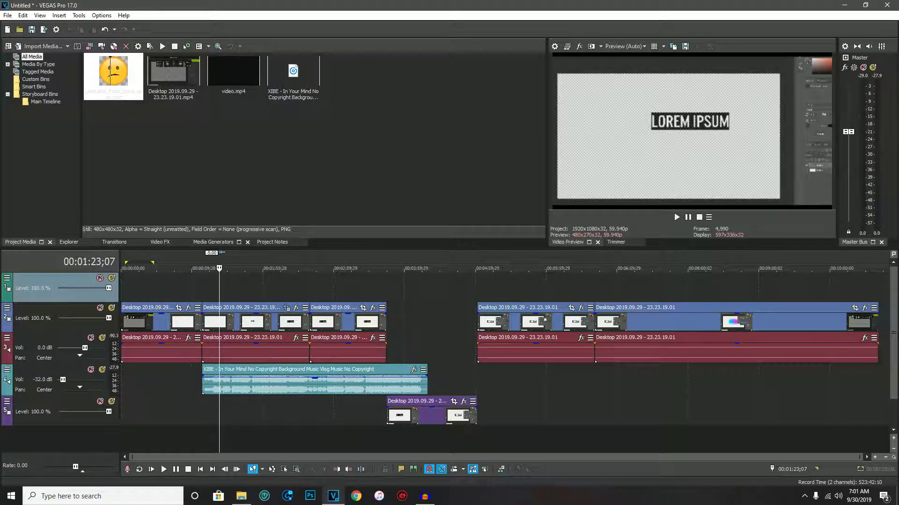
Place the Confused_Face_Emoji_large.png image on the empty top video track over the third segment at about 00:03:06 and check it in the preview
{"action": "left_click", "coordinate": [114, 76]}
{"action": "left_click_drag", "start_coordinate": [329, 274], "coordinate": [343, 298]}
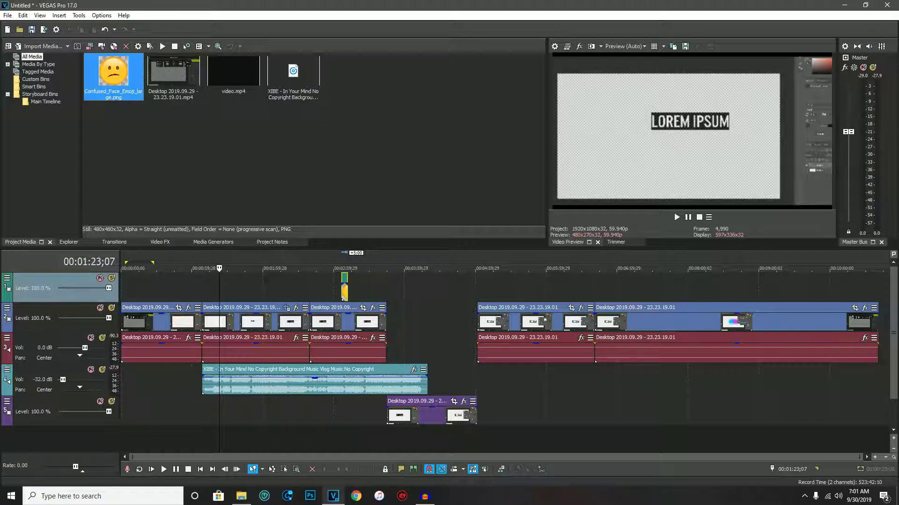
{"action": "left_click", "coordinate": [336, 289]}
{"action": "left_click", "coordinate": [342, 288]}
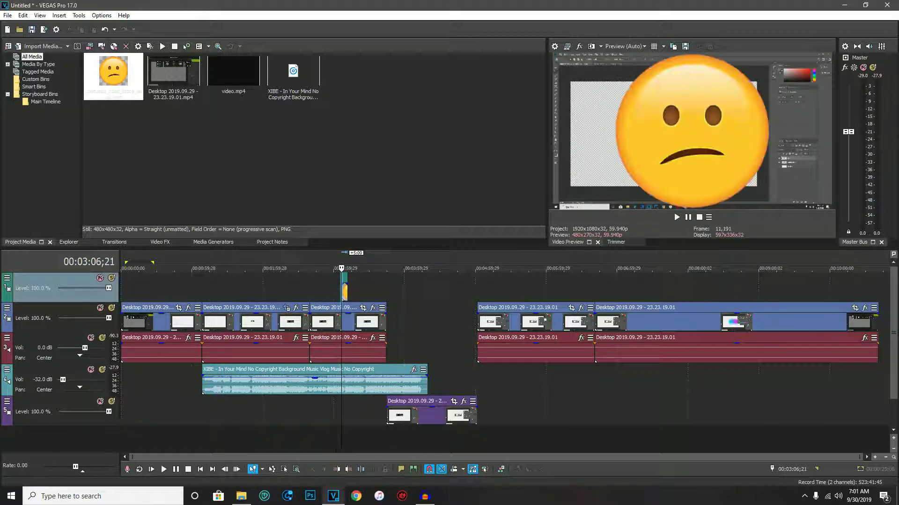
{"action": "left_click", "coordinate": [336, 288]}
{"action": "left_click", "coordinate": [341, 288]}
{"action": "scroll", "coordinate": [342, 288], "scroll_direction": "up", "scroll_amount": 4}
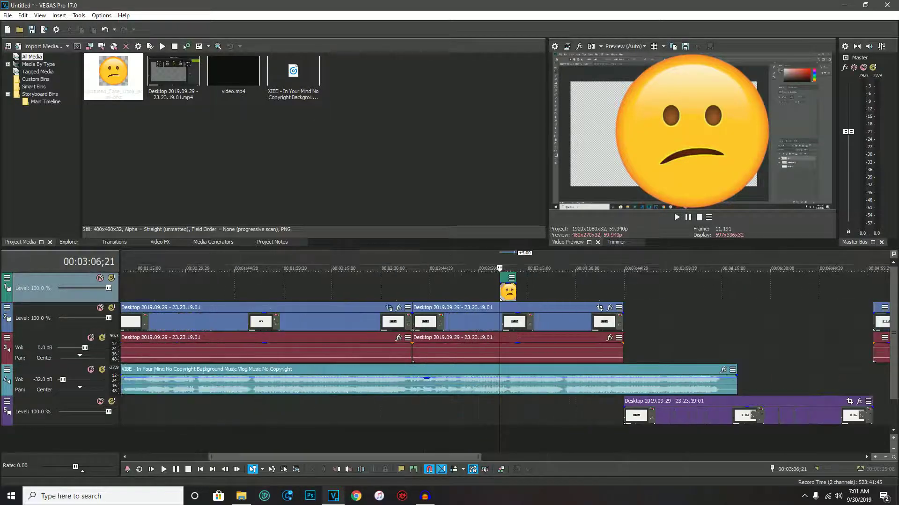
{"action": "scroll", "coordinate": [341, 288], "scroll_direction": "down", "scroll_amount": 4}
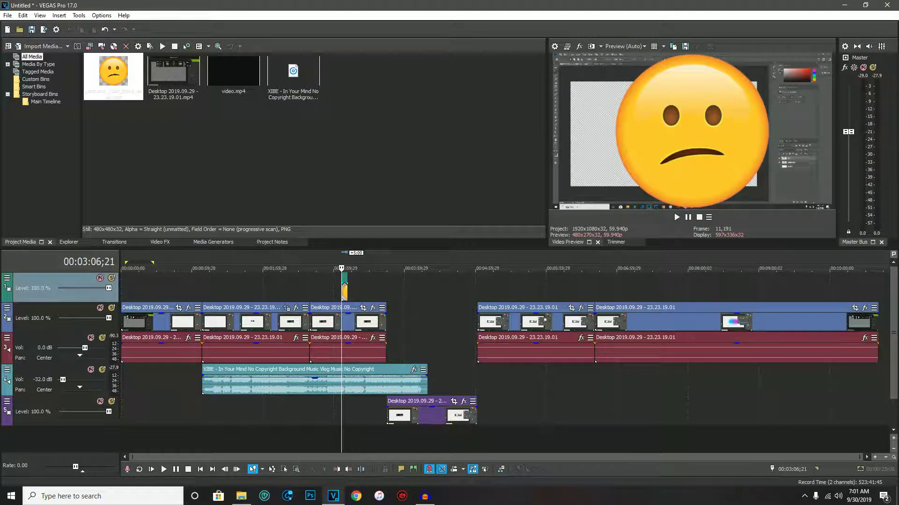
{"action": "left_click", "coordinate": [317, 289]}
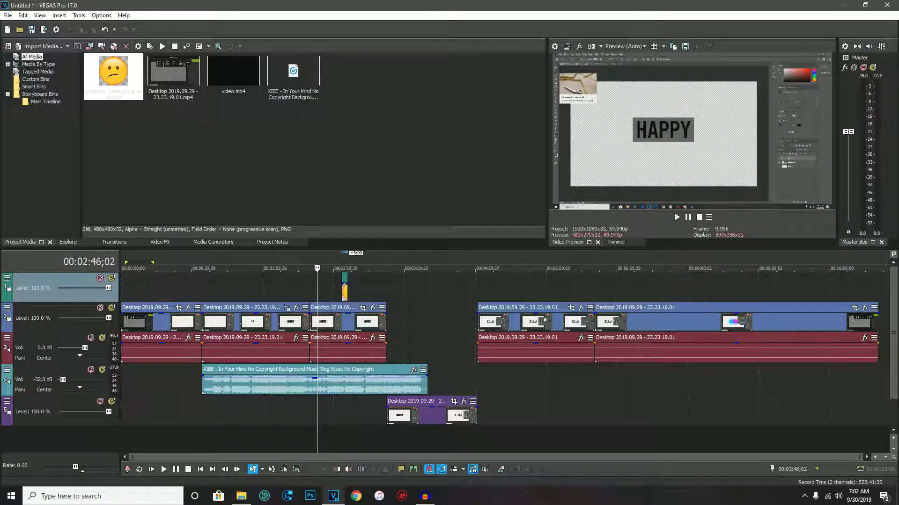
{"action": "left_click_drag", "start_coordinate": [316, 268], "coordinate": [341, 268]}
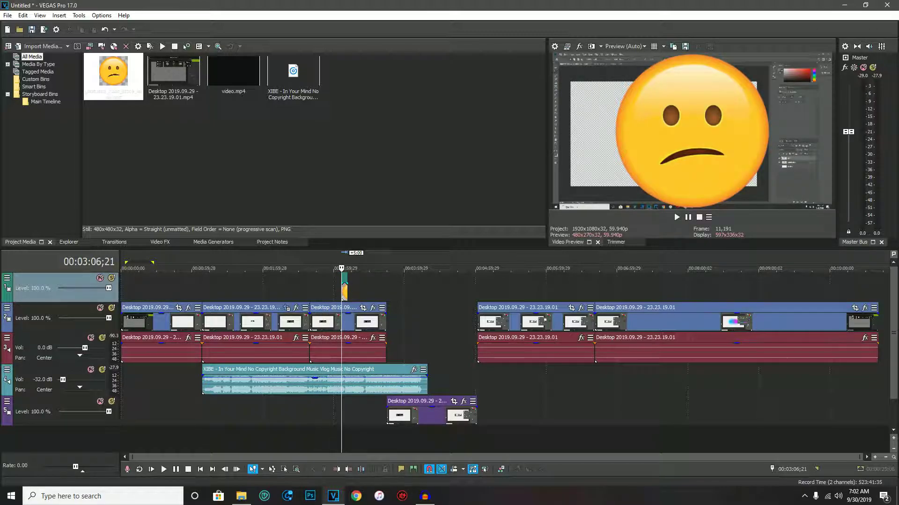
Shrink the emoji with Pan/Crop to a frame of about 902 × 877 centred near X 126, Y 109, placing it in the image's lower-right area
{"action": "left_click", "coordinate": [334, 289]}
{"action": "scroll", "coordinate": [334, 299], "scroll_direction": "up", "scroll_amount": 1}
{"action": "scroll", "coordinate": [402, 328], "scroll_direction": "up", "scroll_amount": 5}
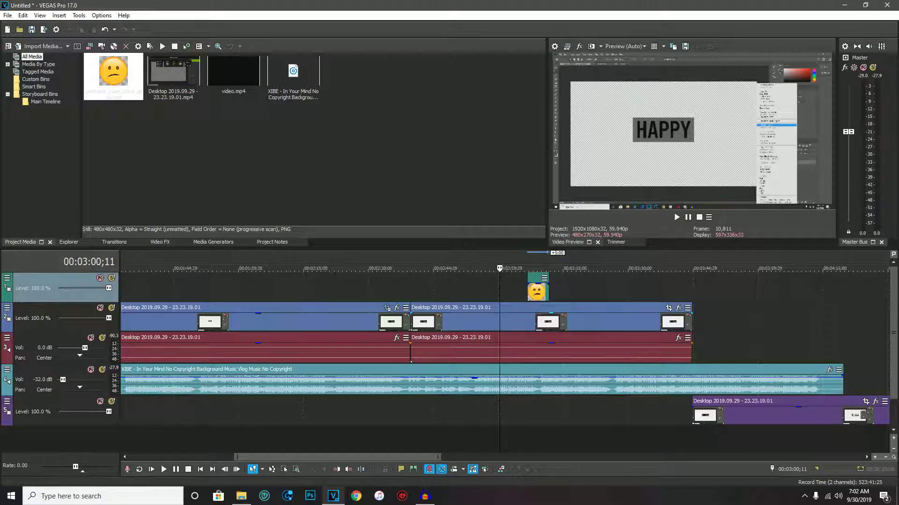
{"action": "left_click", "coordinate": [673, 278]}
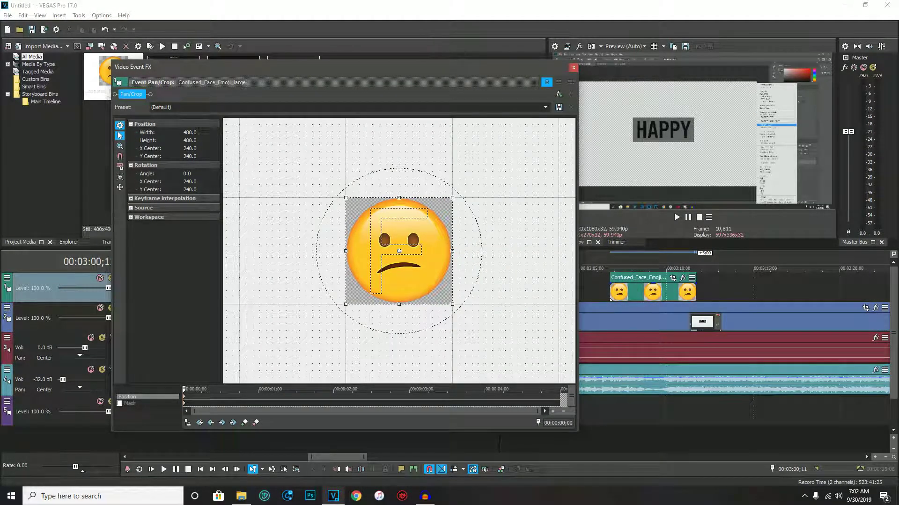
{"action": "left_click_drag", "start_coordinate": [452, 305], "coordinate": [546, 392]}
{"action": "left_click", "coordinate": [632, 292]}
{"action": "left_click_drag", "start_coordinate": [496, 339], "coordinate": [424, 266]}
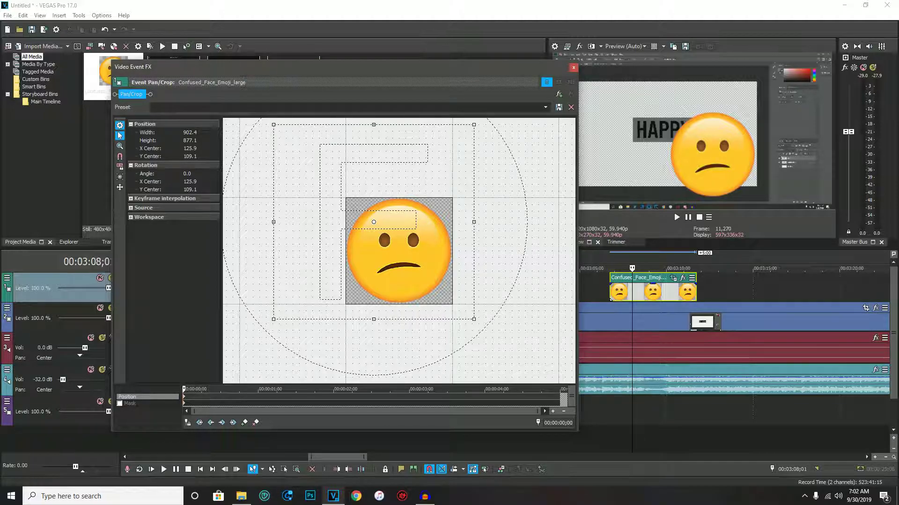
{"action": "left_click", "coordinate": [574, 68]}
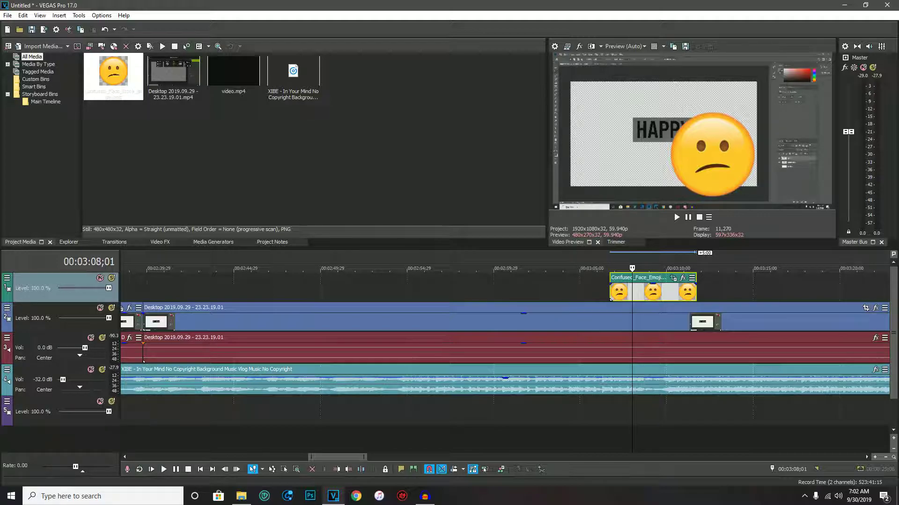
Delete the second screen-recording segment and the separated fourth video segment on the lowest track
{"action": "scroll", "coordinate": [610, 299], "scroll_direction": "down", "scroll_amount": 7}
{"action": "scroll", "coordinate": [506, 355], "scroll_direction": "up", "scroll_amount": 6}
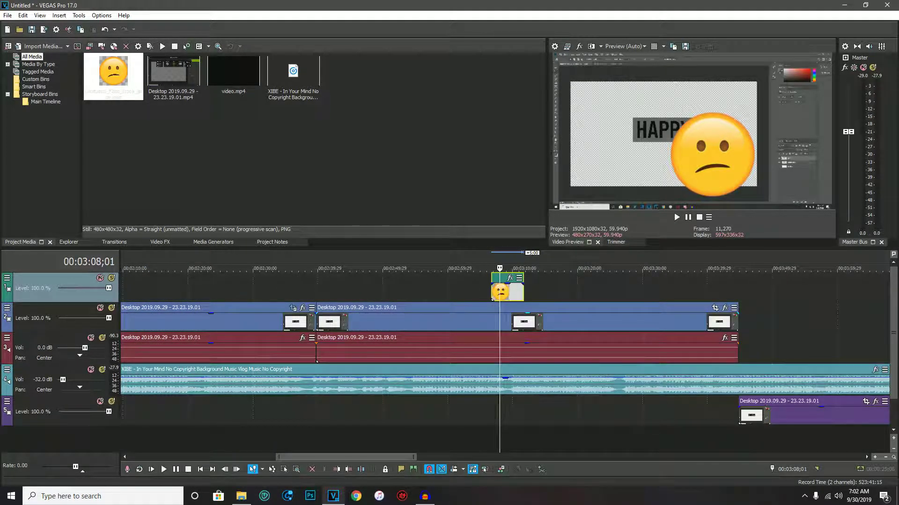
{"action": "left_click", "coordinate": [393, 322]}
{"action": "left_click", "coordinate": [278, 322]}
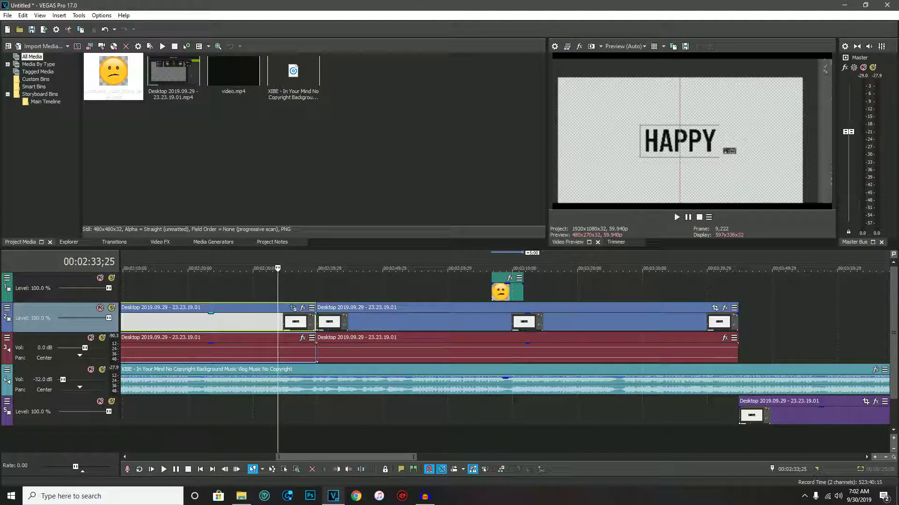
{"action": "key", "text": "Delete"}
{"action": "scroll", "coordinate": [278, 322], "scroll_direction": "down", "scroll_amount": 2}
{"action": "scroll", "coordinate": [506, 347], "scroll_direction": "up", "scroll_amount": 1}
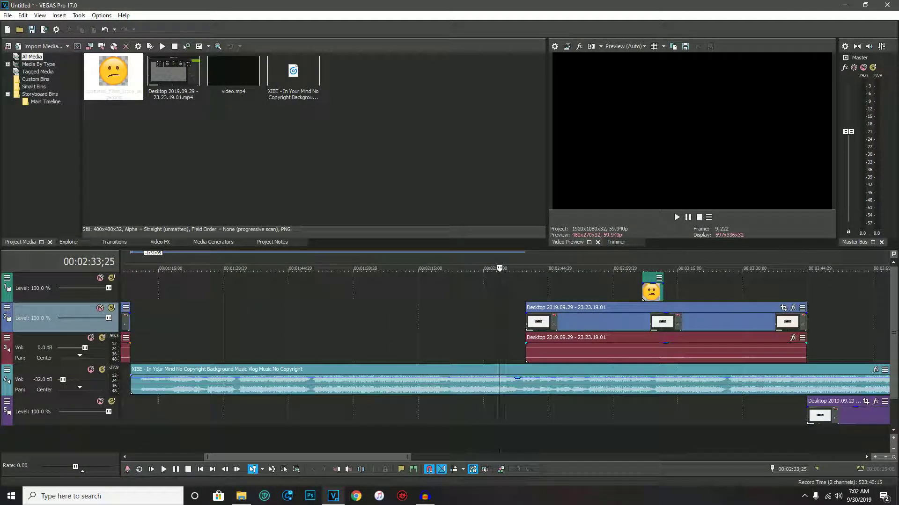
{"action": "left_click", "coordinate": [828, 415]}
{"action": "key", "text": "Delete"}
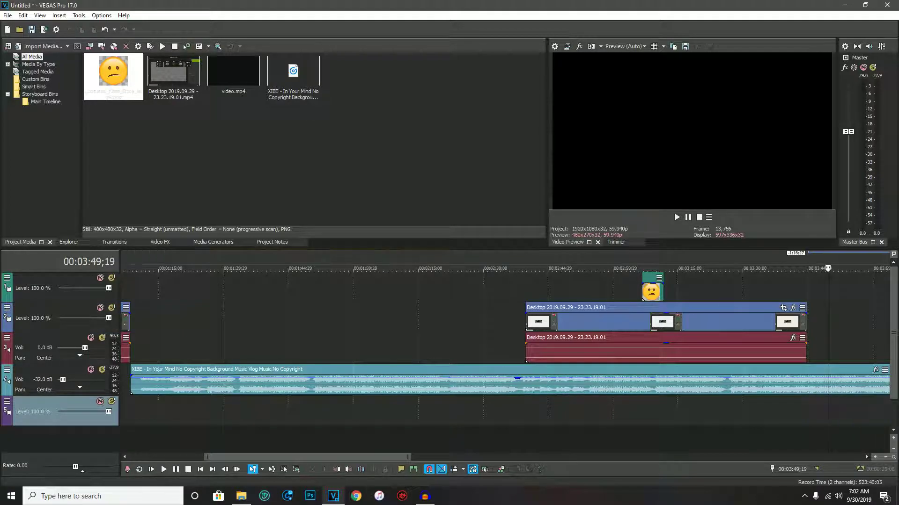
Play back the passage where the empty gap cuts into the third segment, starting at its edge and again from slightly before it
{"action": "left_click", "coordinate": [548, 322]}
{"action": "left_click", "coordinate": [504, 322]}
{"action": "left_click_drag", "start_coordinate": [504, 268], "coordinate": [525, 268]}
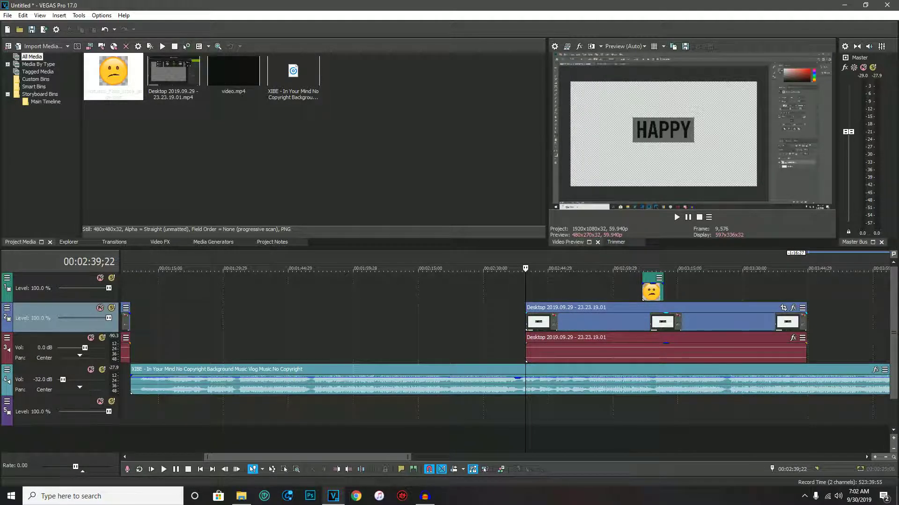
{"action": "left_click", "coordinate": [677, 217]}
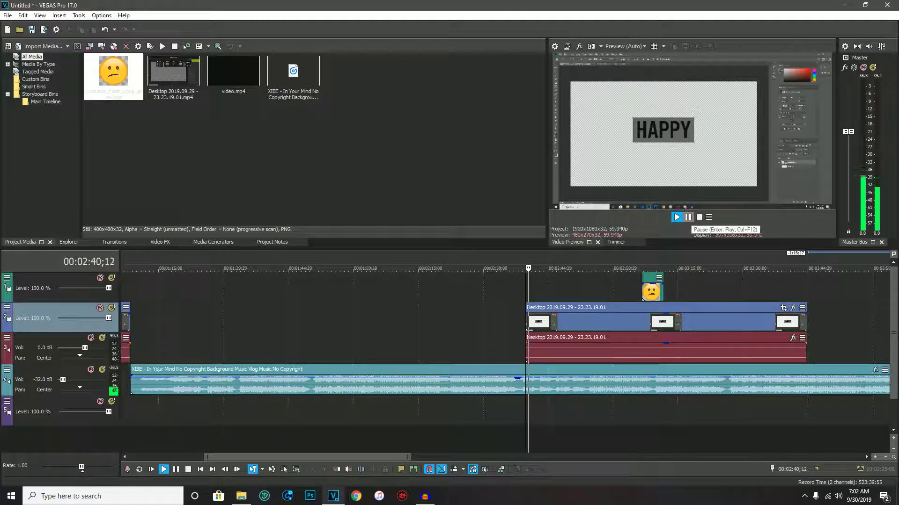
{"action": "left_click", "coordinate": [688, 217]}
{"action": "left_click", "coordinate": [526, 288]}
{"action": "mouse_move", "coordinate": [525, 268]}
{"action": "left_mouse_down"}
{"action": "mouse_move", "coordinate": [491, 269]}
{"action": "mouse_move", "coordinate": [570, 268]}
{"action": "mouse_move", "coordinate": [512, 268]}
{"action": "left_mouse_up"}
{"action": "left_click", "coordinate": [677, 217]}
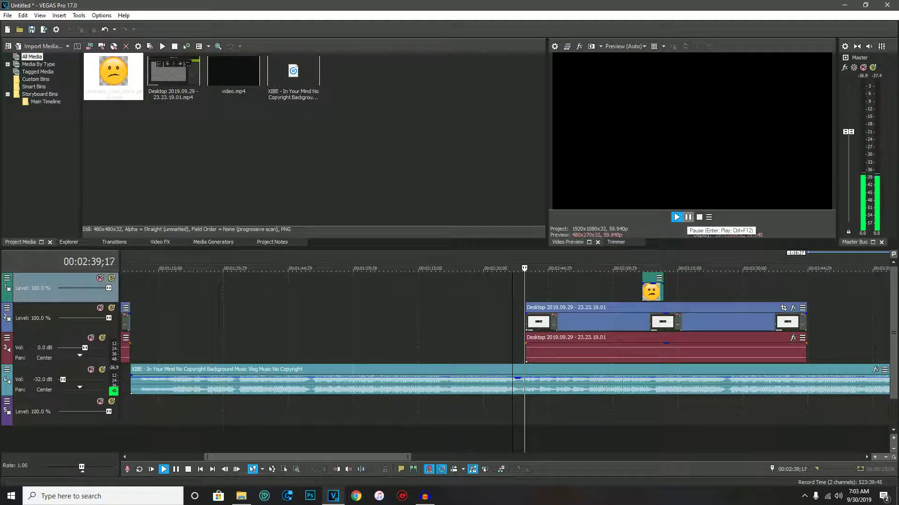
{"action": "left_click", "coordinate": [688, 217]}
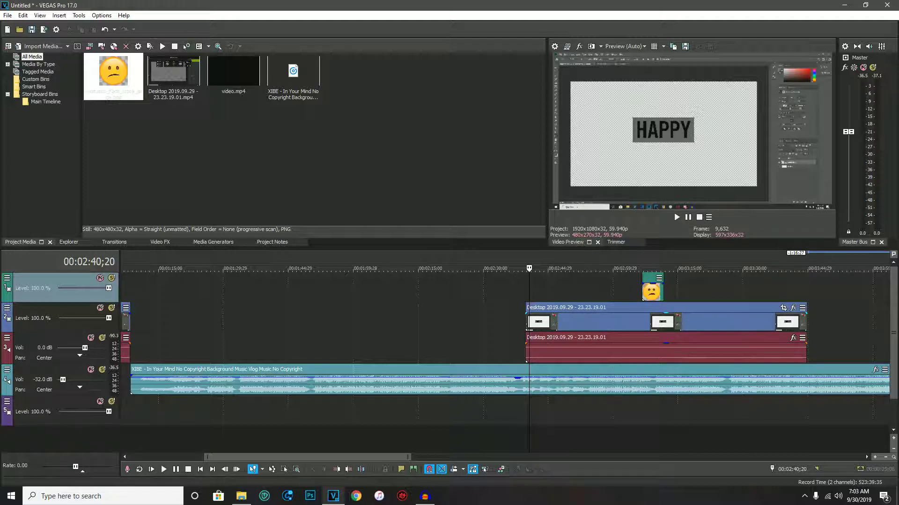
Add a fade-in of 00:00:00;28 to the start of the third segment's video
{"action": "scroll", "coordinate": [504, 349], "scroll_direction": "up", "scroll_amount": 5}
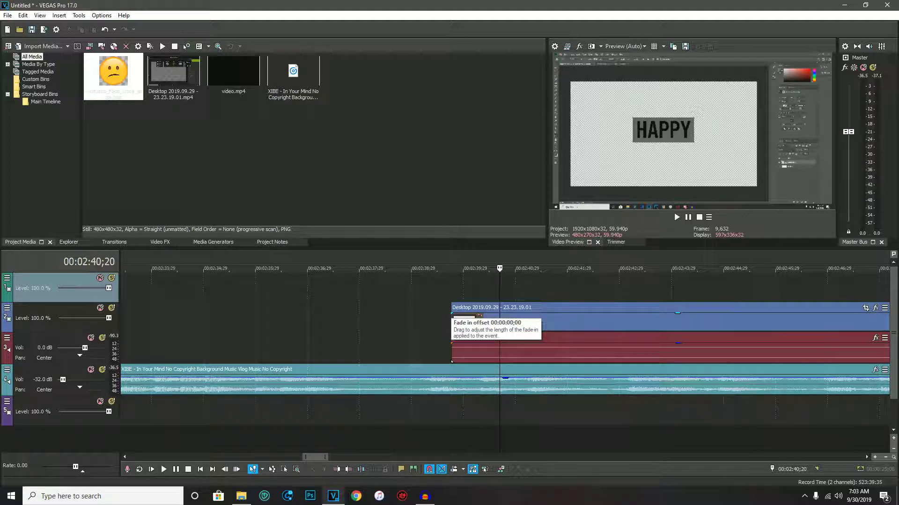
{"action": "left_click_drag", "start_coordinate": [452, 314], "coordinate": [498, 315]}
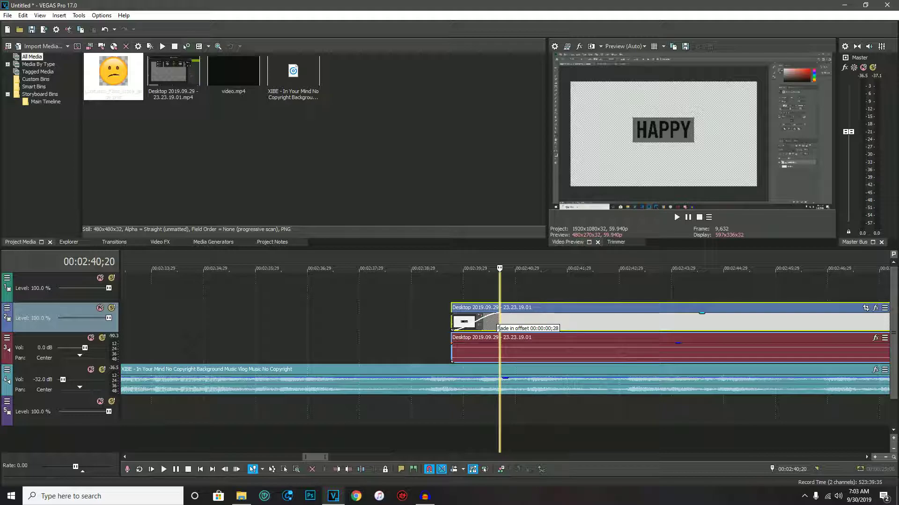
{"action": "scroll", "coordinate": [498, 321], "scroll_direction": "down", "scroll_amount": 6}
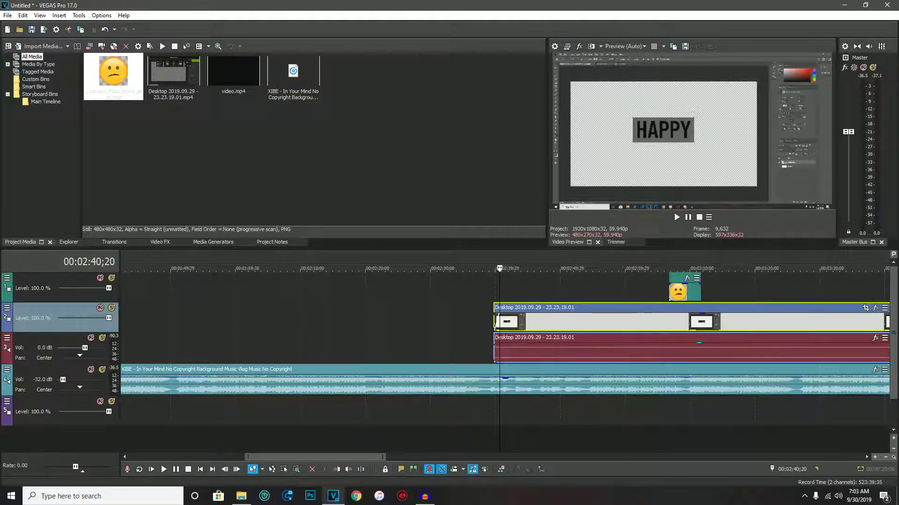
{"action": "scroll", "coordinate": [498, 321], "scroll_direction": "down", "scroll_amount": 1}
{"action": "left_click_drag", "start_coordinate": [347, 457], "coordinate": [435, 457]}
{"action": "scroll", "coordinate": [444, 374], "scroll_direction": "up", "scroll_amount": 4}
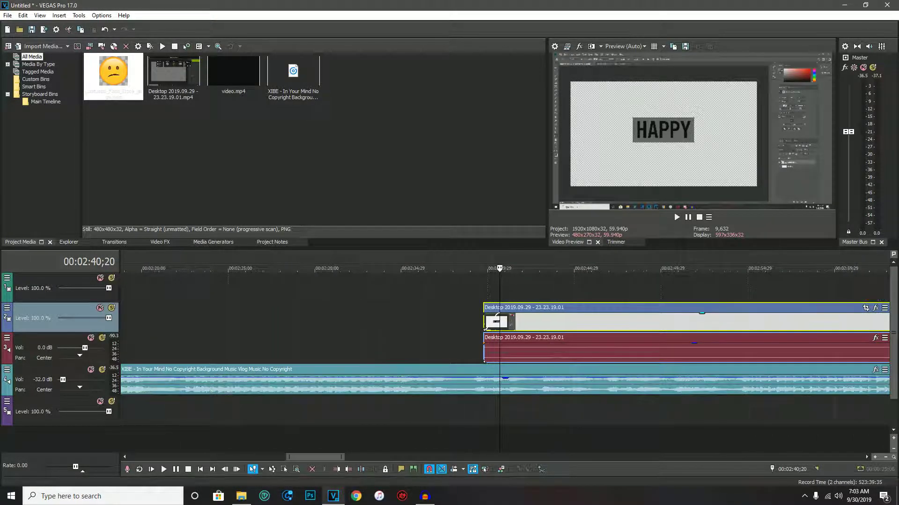
Add a fade-out to the end of the third segment's video
{"action": "left_click_drag", "start_coordinate": [320, 457], "coordinate": [395, 457]}
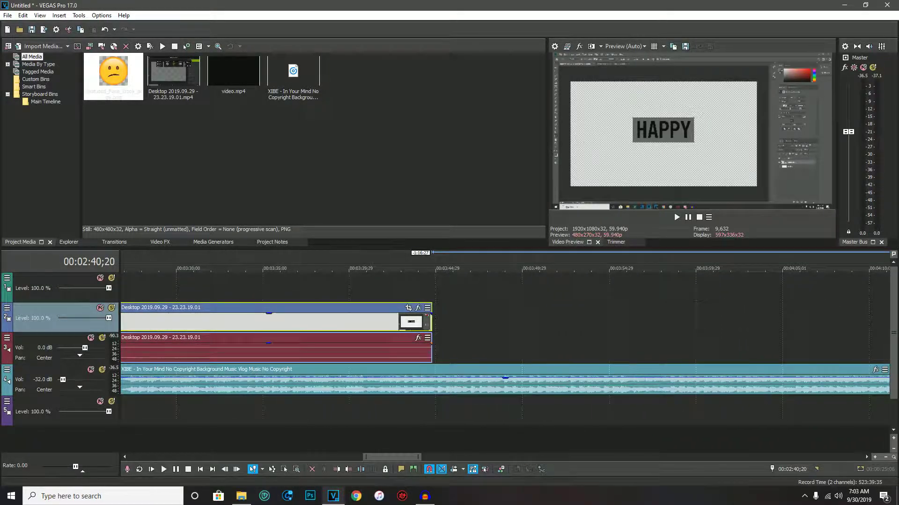
{"action": "left_click_drag", "start_coordinate": [431, 315], "coordinate": [365, 318]}
{"action": "scroll", "coordinate": [365, 318], "scroll_direction": "down", "scroll_amount": 3}
{"action": "scroll", "coordinate": [365, 318], "scroll_direction": "down", "scroll_amount": 2}
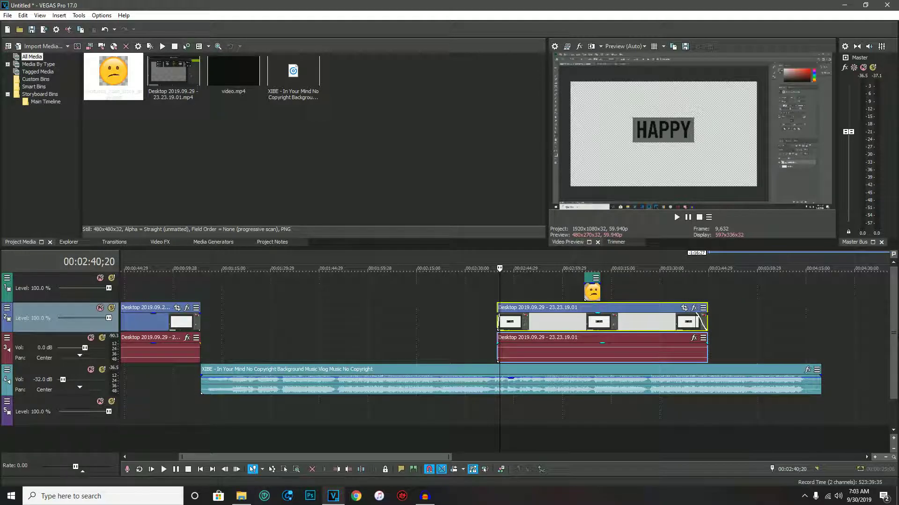
Play the third segment's fade-in from its start twice, scrub ahead towards the emoji and return to the segment's start
{"action": "left_click", "coordinate": [496, 293]}
{"action": "left_click", "coordinate": [676, 217]}
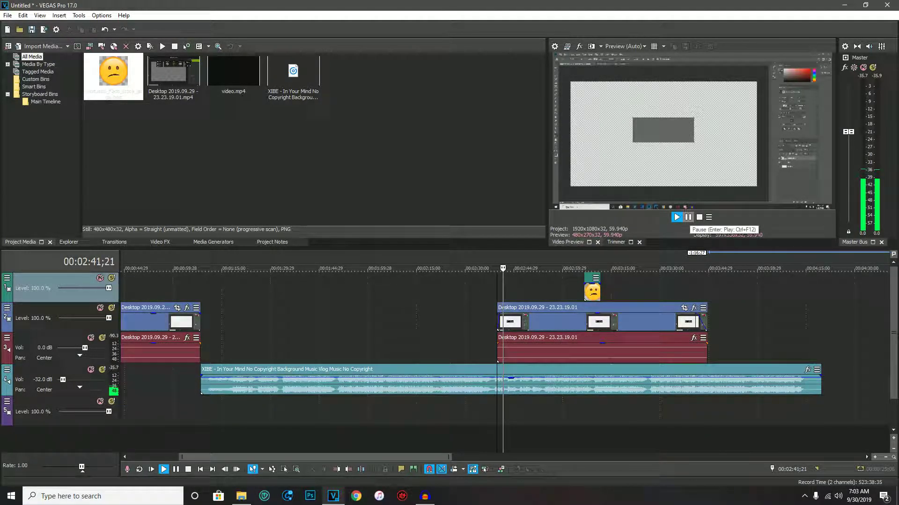
{"action": "left_click", "coordinate": [687, 217]}
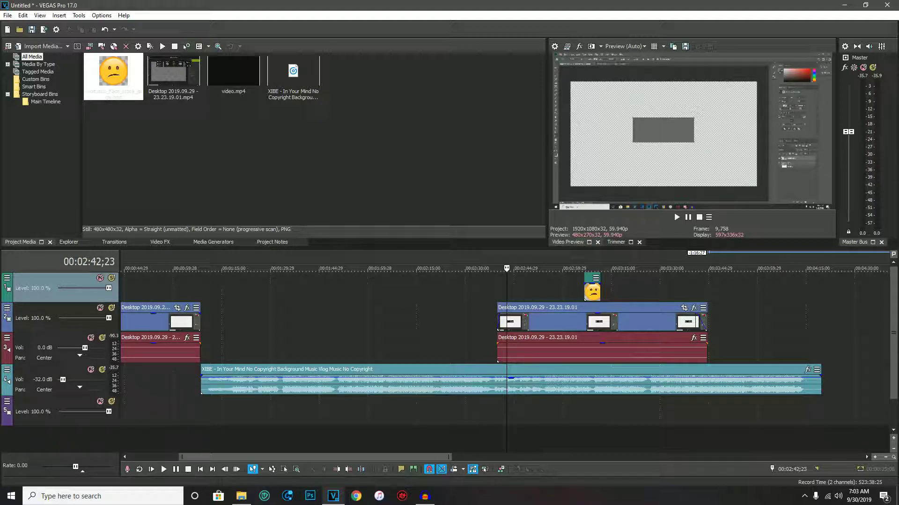
{"action": "left_click", "coordinate": [497, 288]}
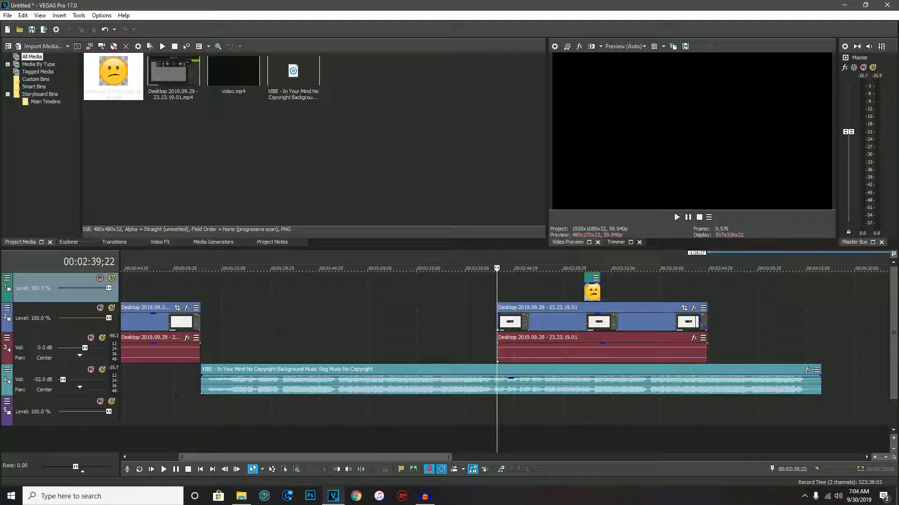
{"action": "left_click", "coordinate": [522, 287]}
{"action": "scroll", "coordinate": [522, 288], "scroll_direction": "up", "scroll_amount": 1}
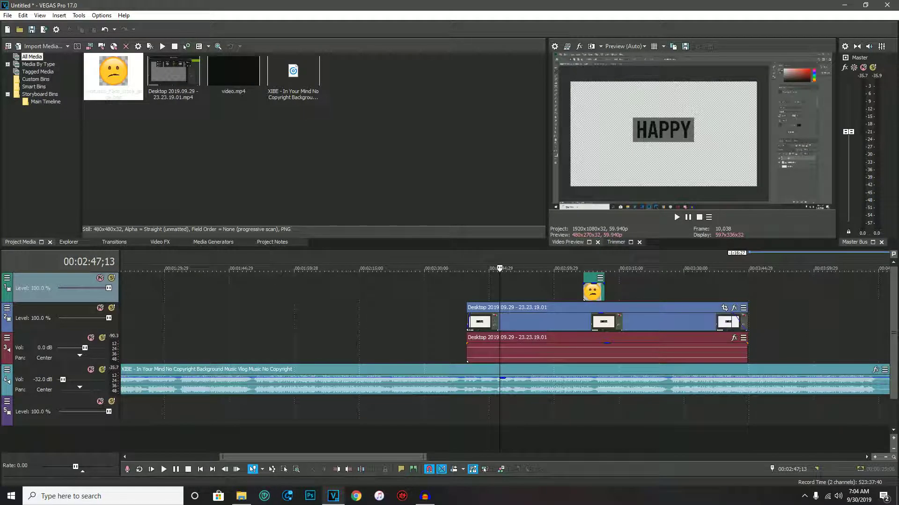
{"action": "left_click_drag", "start_coordinate": [323, 457], "coordinate": [359, 457]}
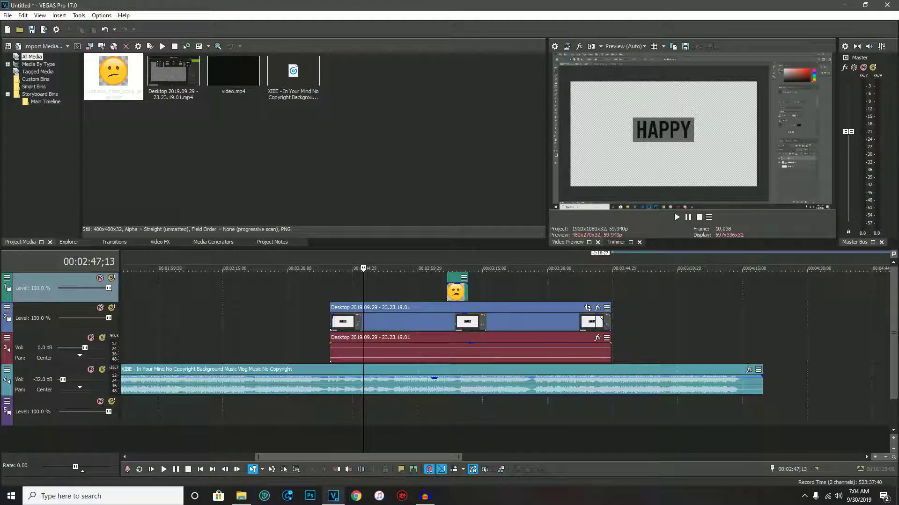
{"action": "left_click", "coordinate": [330, 288]}
{"action": "left_click", "coordinate": [677, 218]}
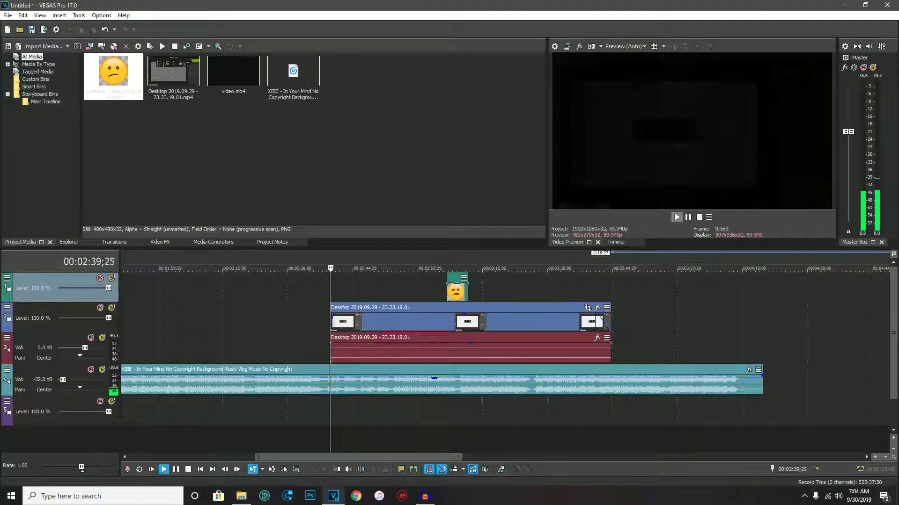
{"action": "left_click", "coordinate": [688, 217]}
{"action": "left_click", "coordinate": [428, 269]}
{"action": "left_click", "coordinate": [451, 269]}
{"action": "left_click", "coordinate": [452, 269]}
{"action": "left_click_drag", "start_coordinate": [452, 268], "coordinate": [329, 268]}
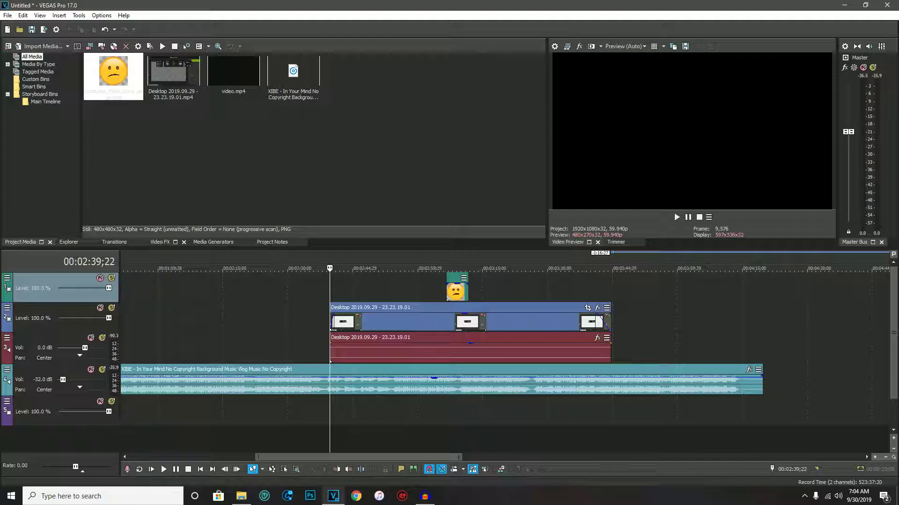
Place a default Titles & Text event on the emoji's track, near the start of the third segment and before the emoji
{"action": "left_click", "coordinate": [213, 242]}
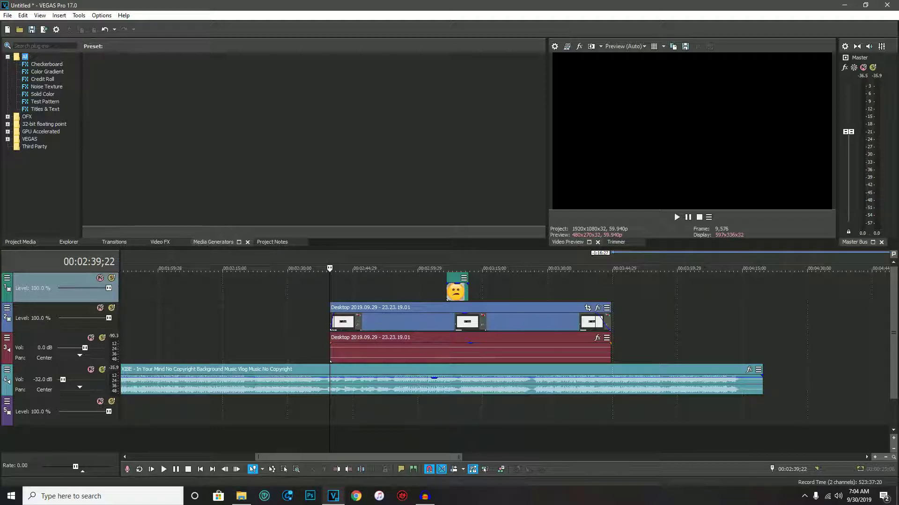
{"action": "left_click", "coordinate": [160, 242]}
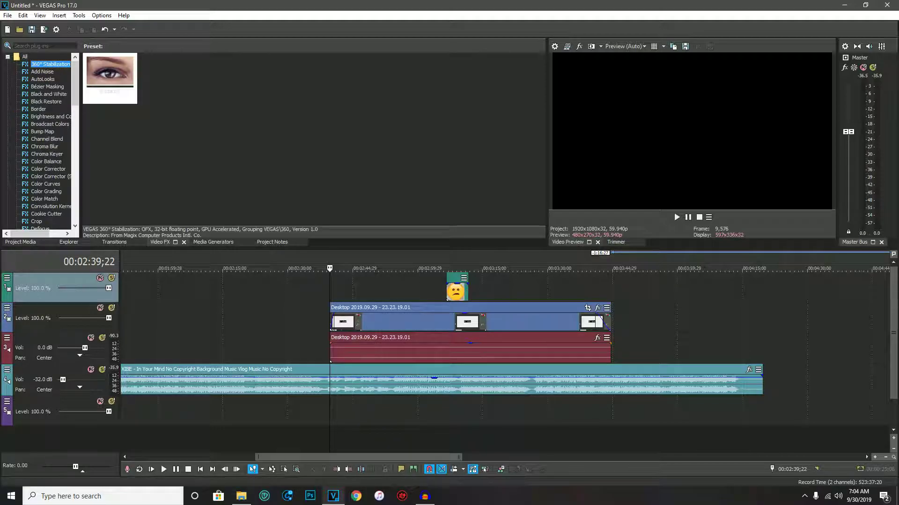
{"action": "left_click", "coordinate": [212, 242]}
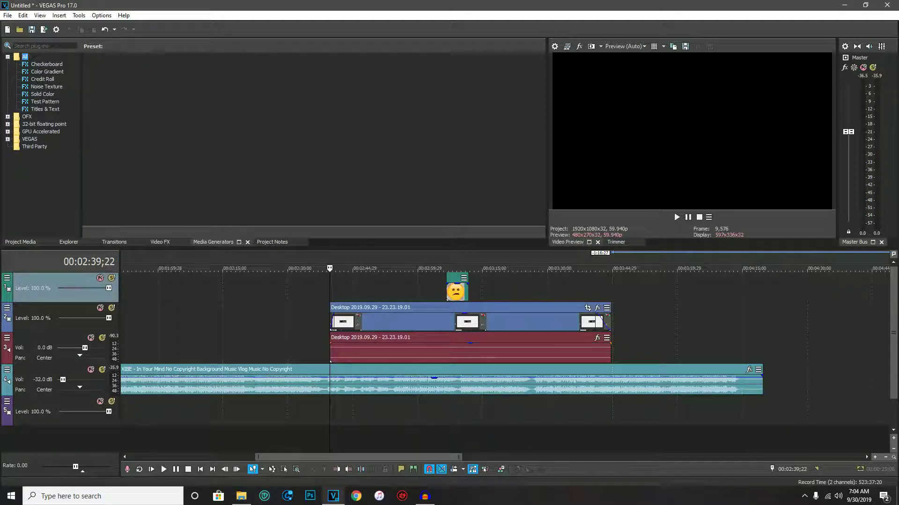
{"action": "left_click", "coordinate": [8, 57]}
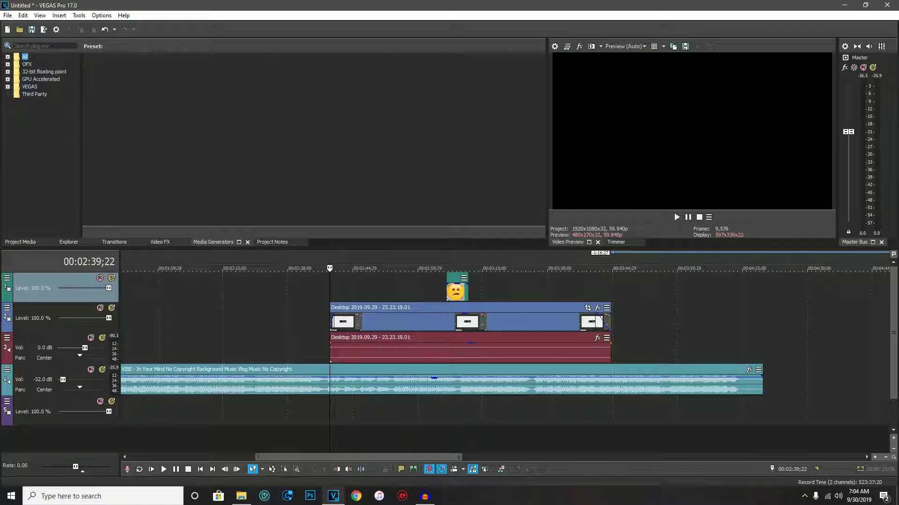
{"action": "left_click", "coordinate": [7, 57]}
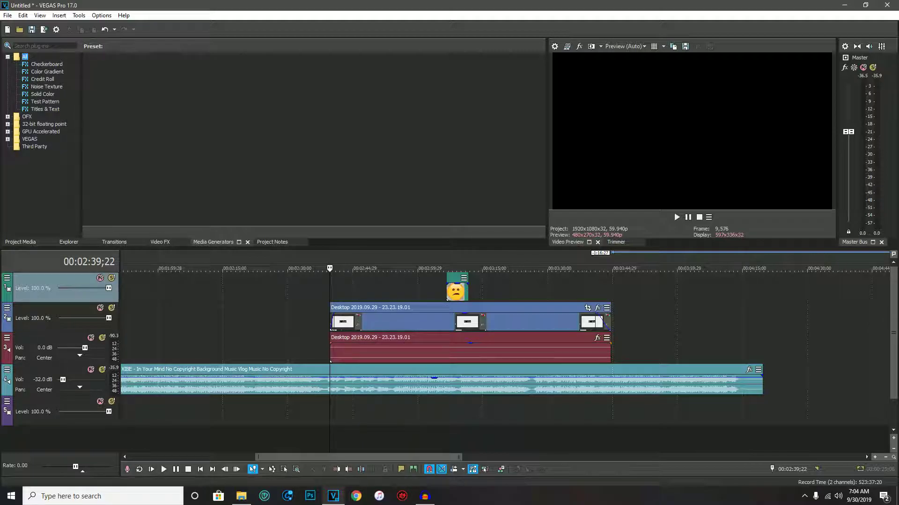
{"action": "left_click", "coordinate": [45, 109]}
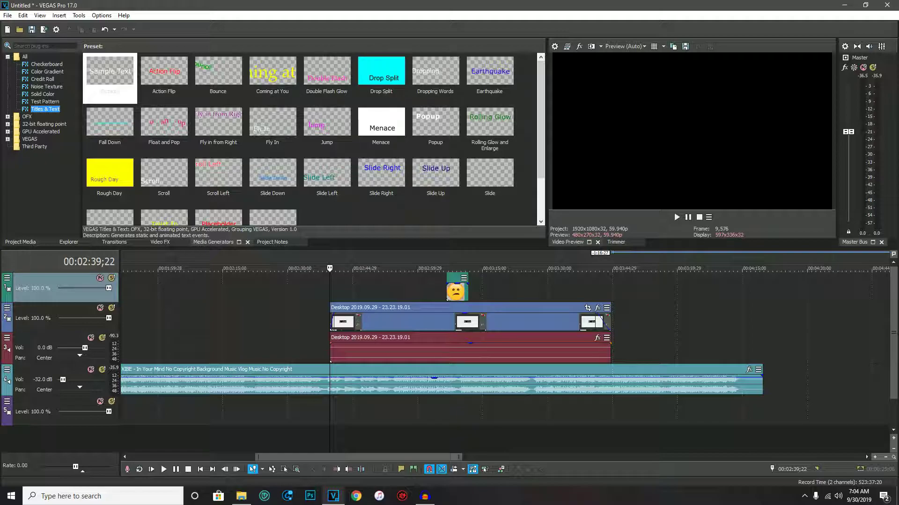
{"action": "left_click", "coordinate": [110, 75]}
{"action": "left_click_drag", "start_coordinate": [110, 75], "coordinate": [363, 288]}
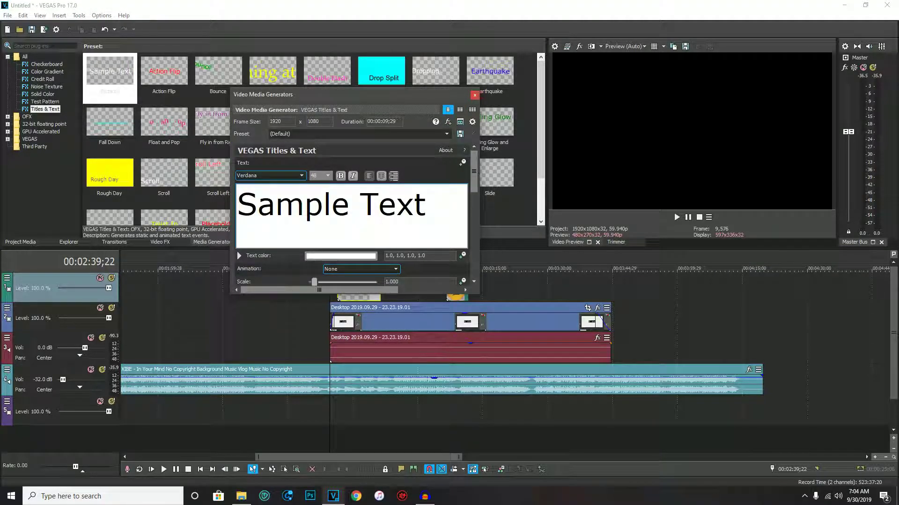
{"action": "left_click", "coordinate": [475, 95]}
Insert a new video track above the emoji's track and move the text event onto it, slightly later in time
{"action": "right_click", "coordinate": [64, 277]}
{"action": "left_click", "coordinate": [75, 296]}
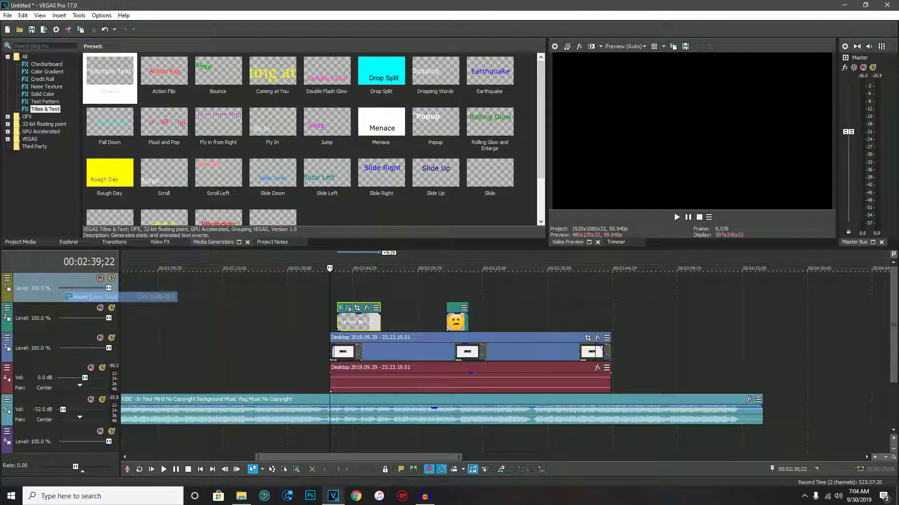
{"action": "left_click_drag", "start_coordinate": [355, 320], "coordinate": [380, 290]}
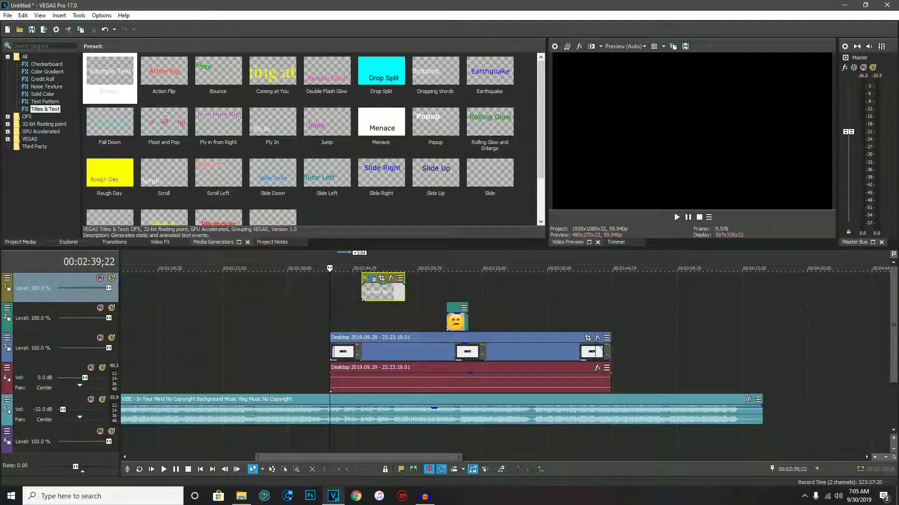
Lower the sample text to a location of about 0.50, 0.15 in the frame and choose font size 36
{"action": "left_click", "coordinate": [372, 278]}
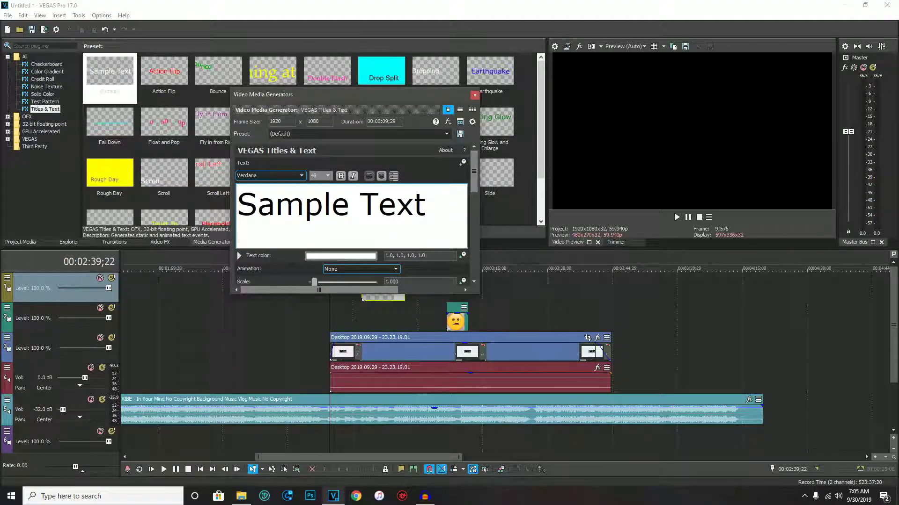
{"action": "left_click", "coordinate": [377, 317]}
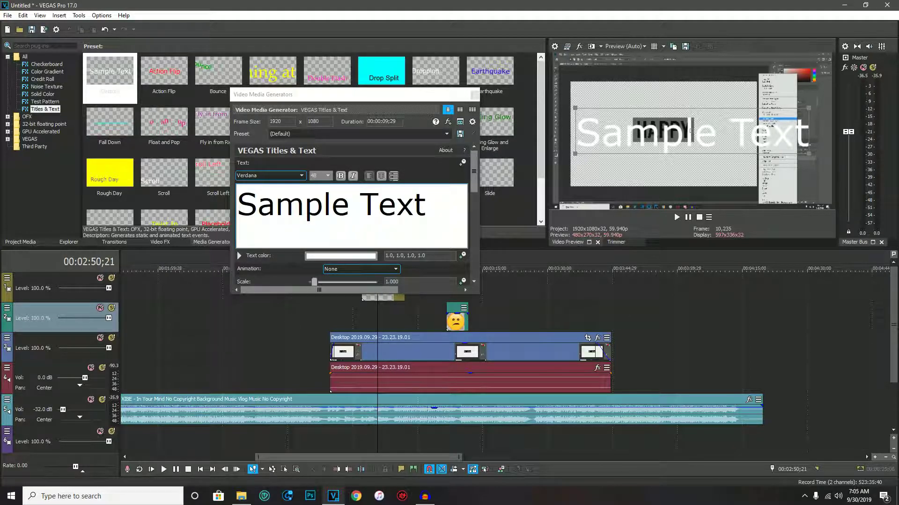
{"action": "left_click_drag", "start_coordinate": [691, 131], "coordinate": [690, 185]}
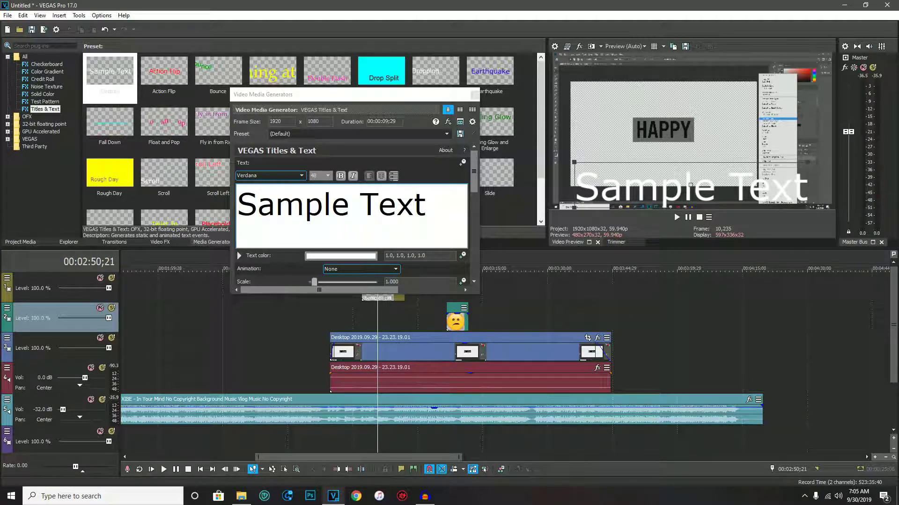
{"action": "left_click", "coordinate": [327, 176]}
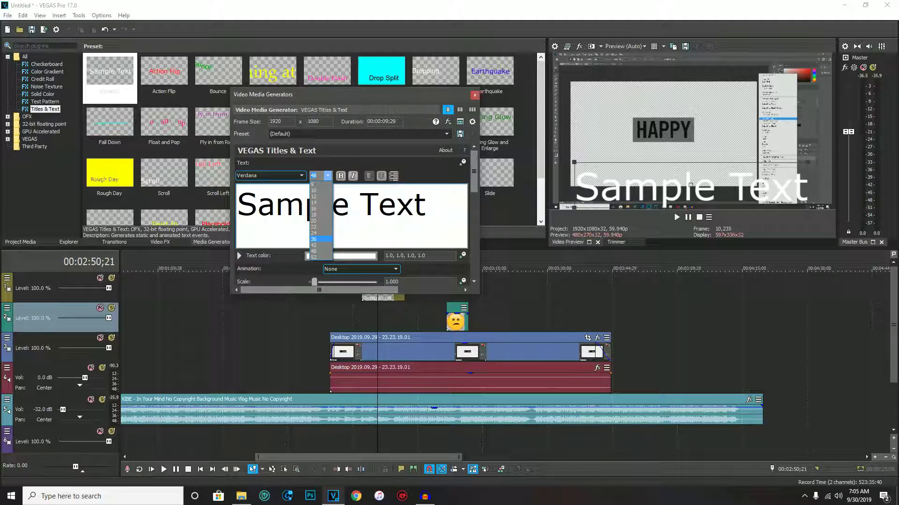
{"action": "left_click", "coordinate": [321, 239]}
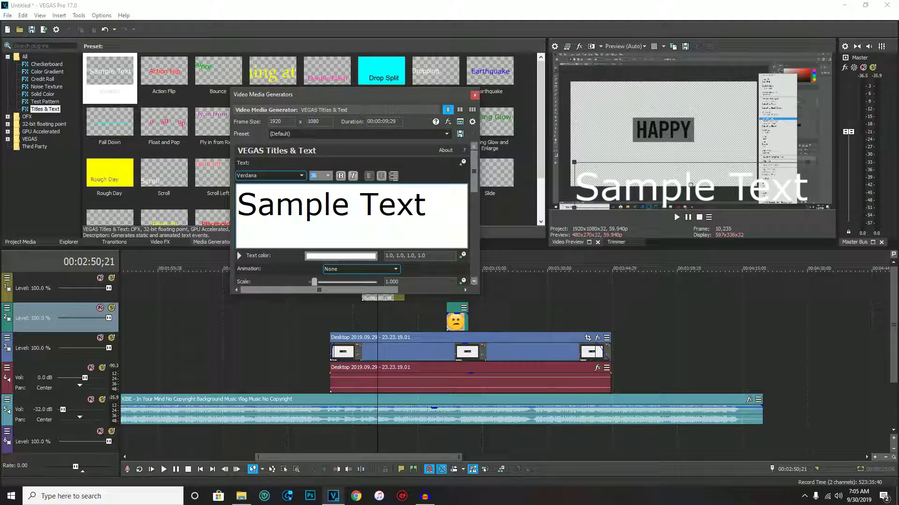
Expand the title's Advanced, Outline and Shadow settings, enable the shadow, and set its offsets to about X -0.007 and Y 0.034
{"action": "left_click_drag", "start_coordinate": [478, 292], "coordinate": [662, 447]}
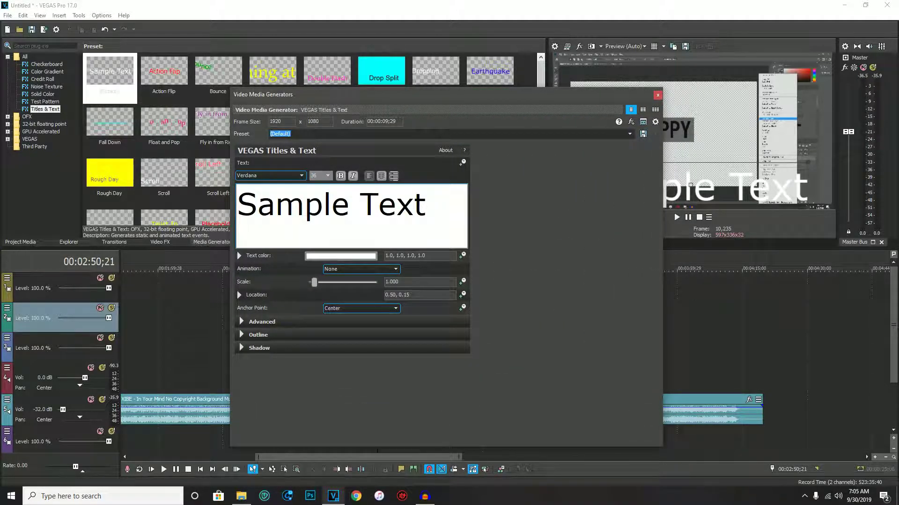
{"action": "left_click", "coordinate": [241, 321]}
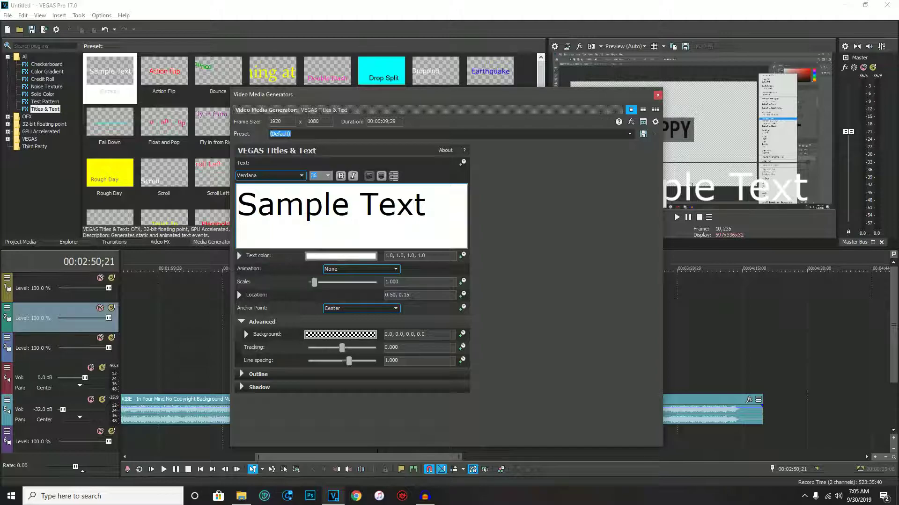
{"action": "left_click", "coordinate": [241, 374]}
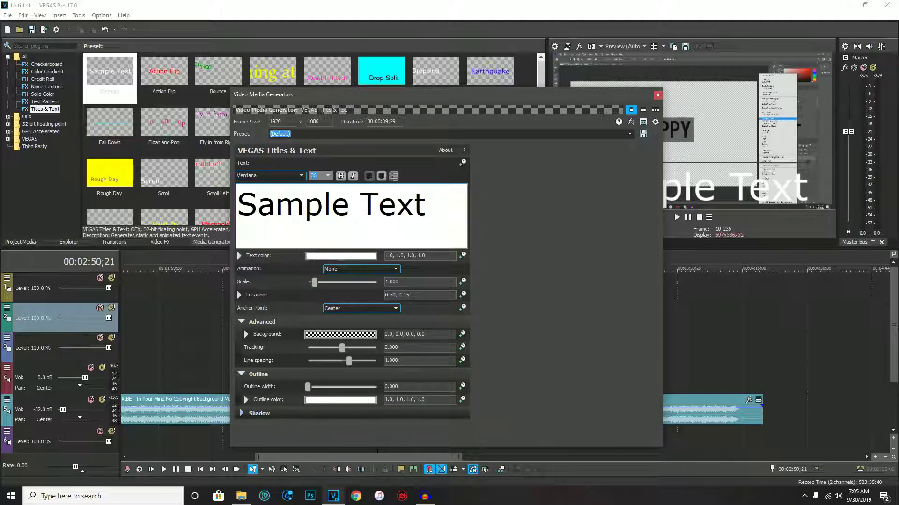
{"action": "left_click", "coordinate": [241, 414]}
{"action": "scroll", "coordinate": [352, 295], "scroll_direction": "down", "scroll_amount": 3}
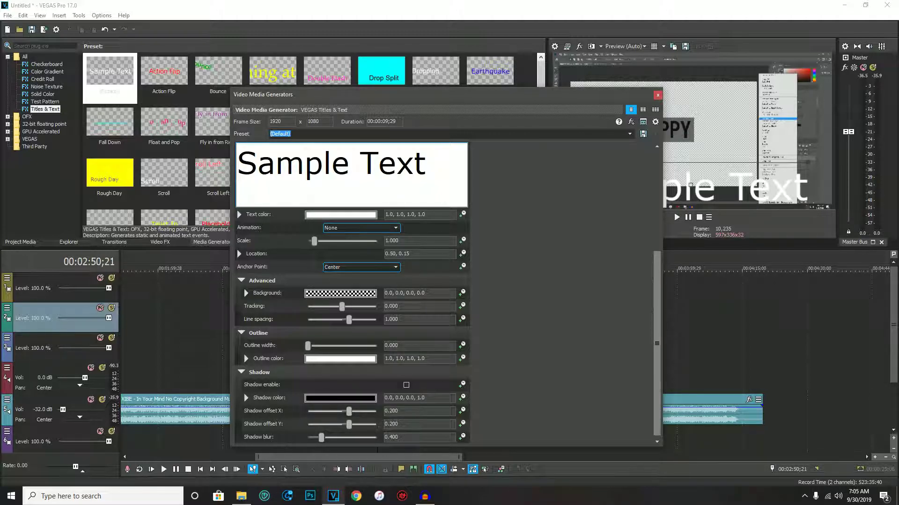
{"action": "left_click_drag", "start_coordinate": [464, 98], "coordinate": [325, 48]}
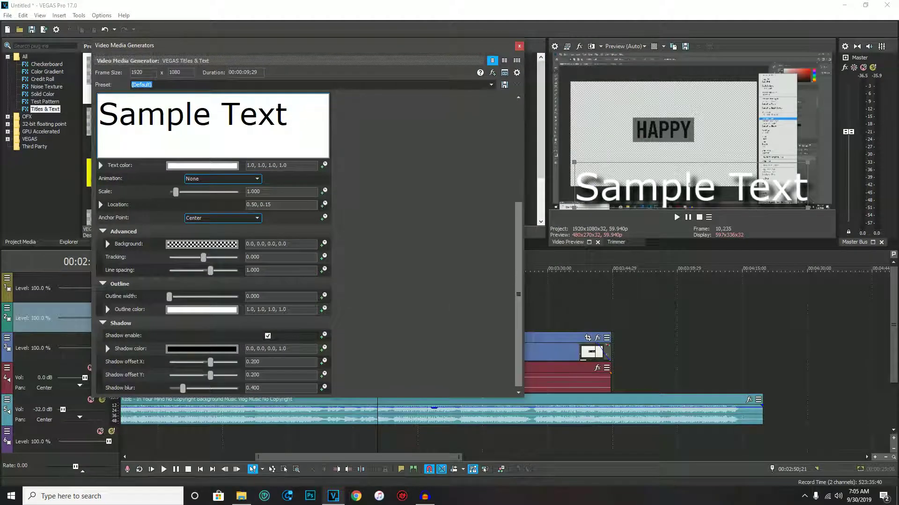
{"action": "mouse_move", "coordinate": [211, 362]}
{"action": "left_mouse_down"}
{"action": "mouse_move", "coordinate": [196, 362]}
{"action": "mouse_move", "coordinate": [205, 375]}
{"action": "left_mouse_up"}
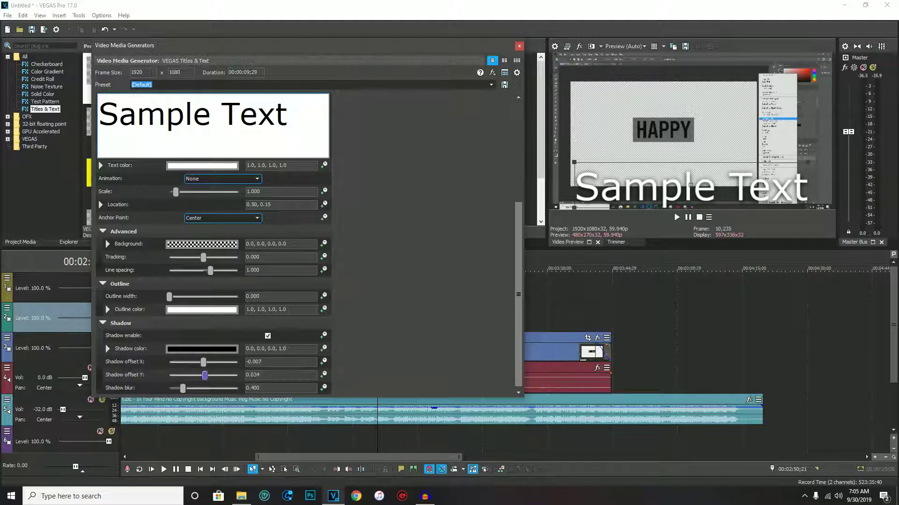
Replace the sample text with "HAPPY" and close the title's settings
{"action": "left_click_drag", "start_coordinate": [299, 45], "coordinate": [371, 52]}
{"action": "triple_click", "coordinate": [326, 122]}
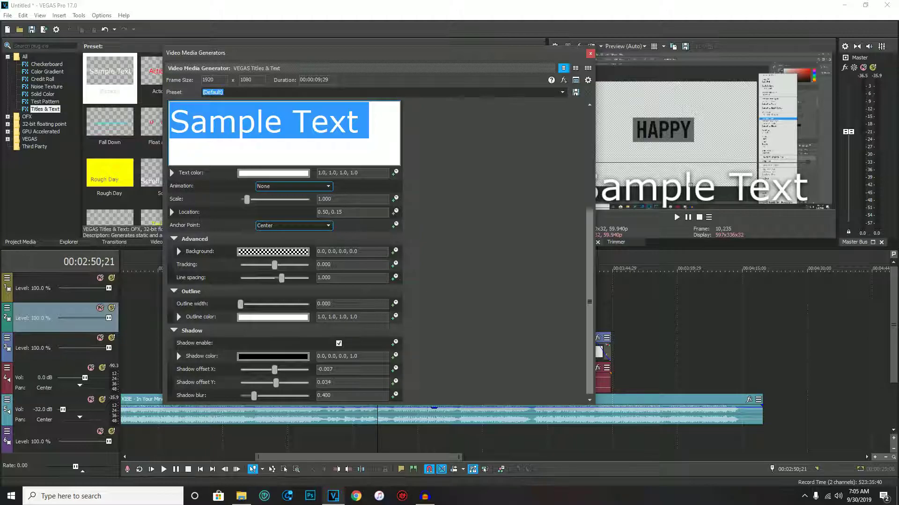
{"action": "type", "text": "HAPPY"}
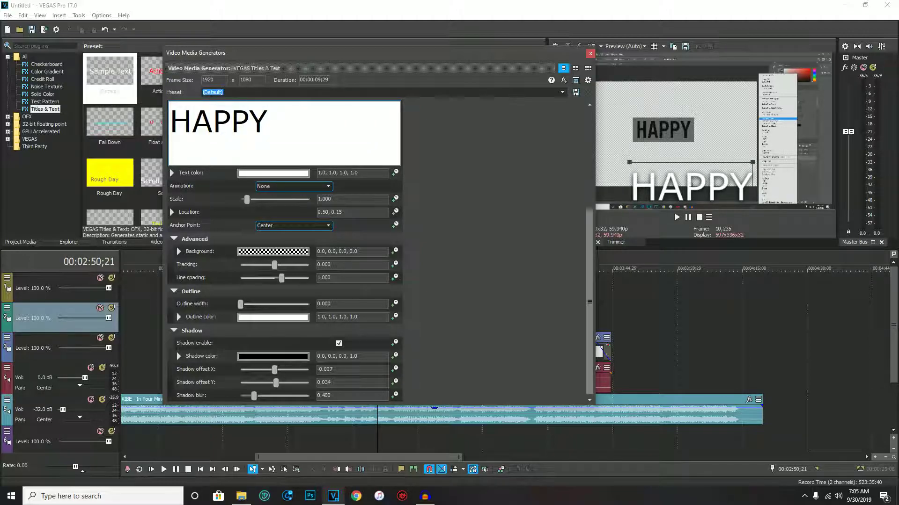
{"action": "left_click", "coordinate": [590, 53]}
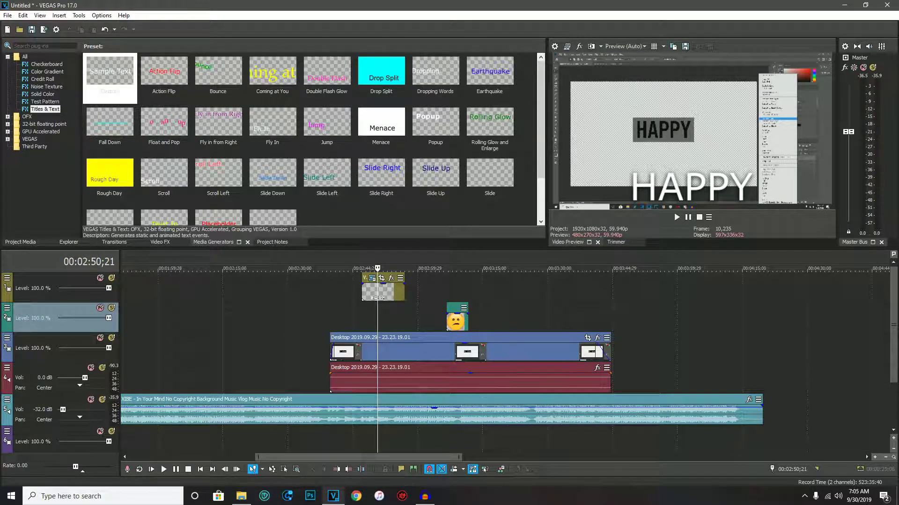
Add a fade-in of about one second and a slightly longer fade-out to the "HAPPY" title event on the upper track
{"action": "left_click", "coordinate": [354, 269]}
{"action": "left_click", "coordinate": [361, 269]}
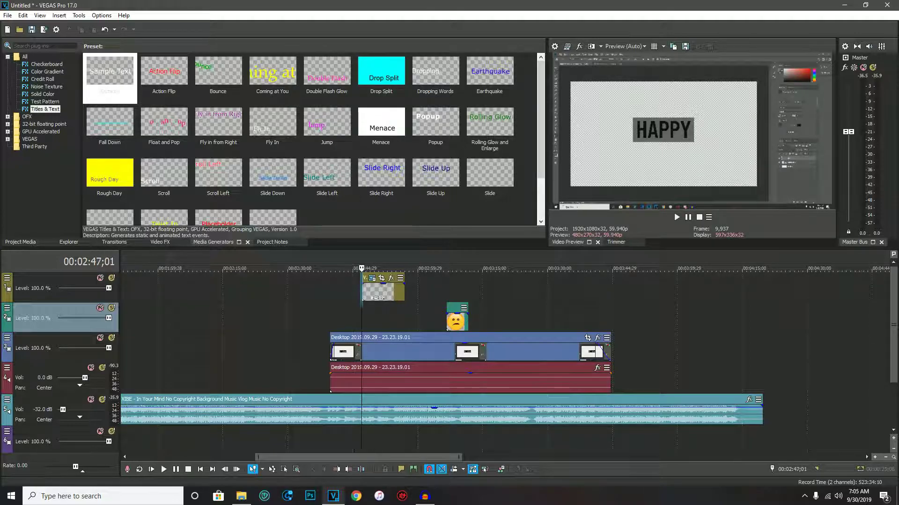
{"action": "left_click_drag", "start_coordinate": [361, 269], "coordinate": [341, 269]}
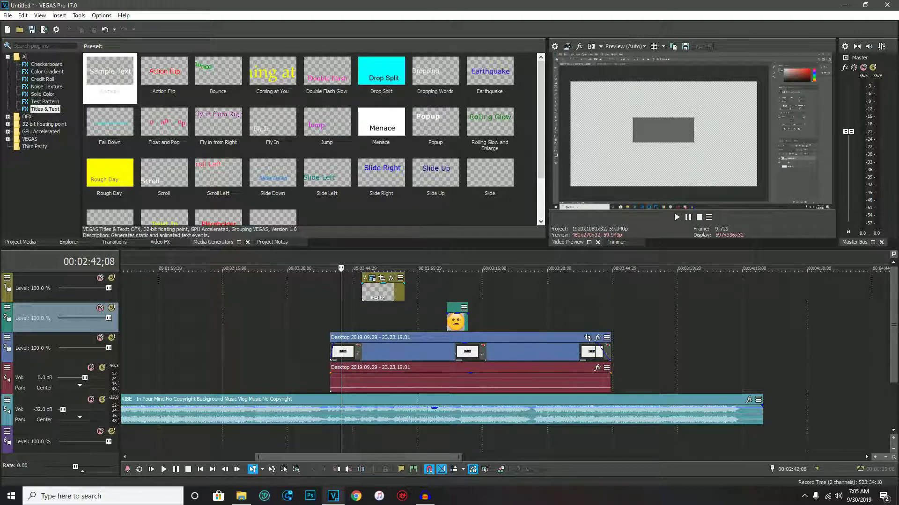
{"action": "left_click", "coordinate": [382, 290]}
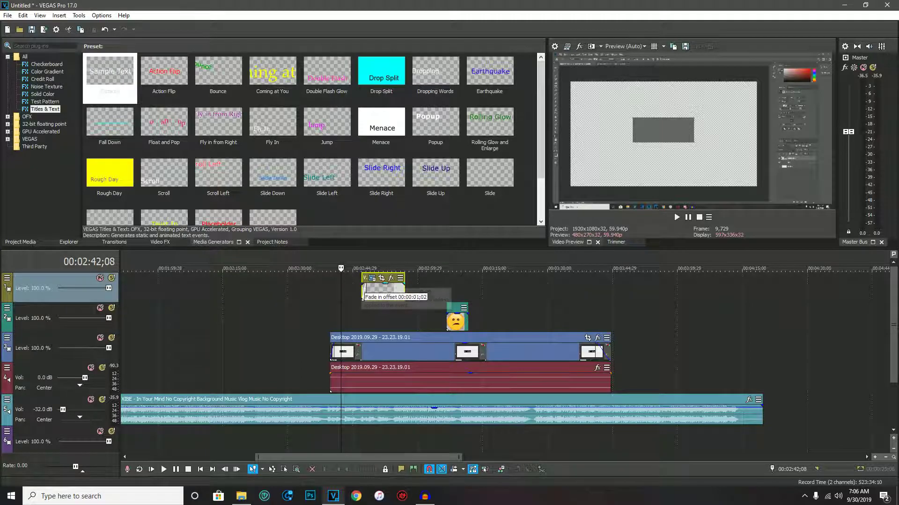
{"action": "left_click_drag", "start_coordinate": [404, 284], "coordinate": [395, 284]}
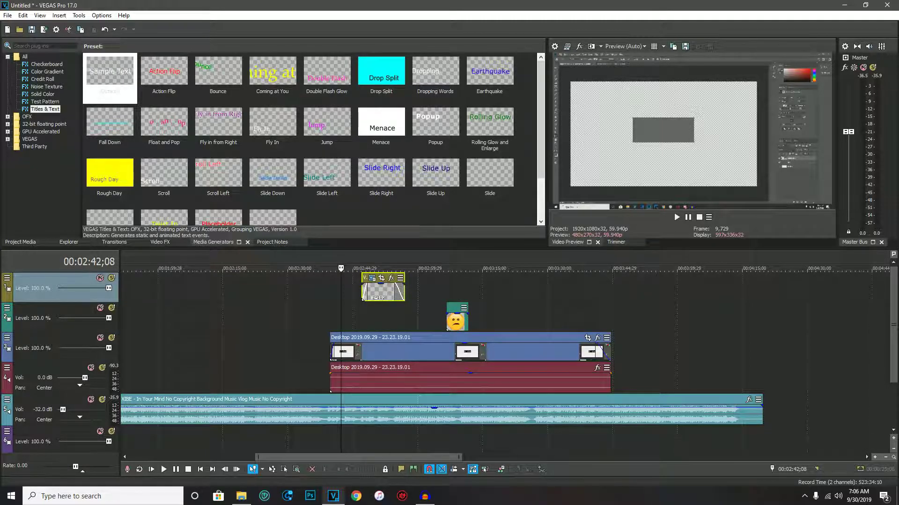
Play back the "HAPPY" title with its fades, and the emoji overlay that follows it
{"action": "left_click", "coordinate": [676, 217]}
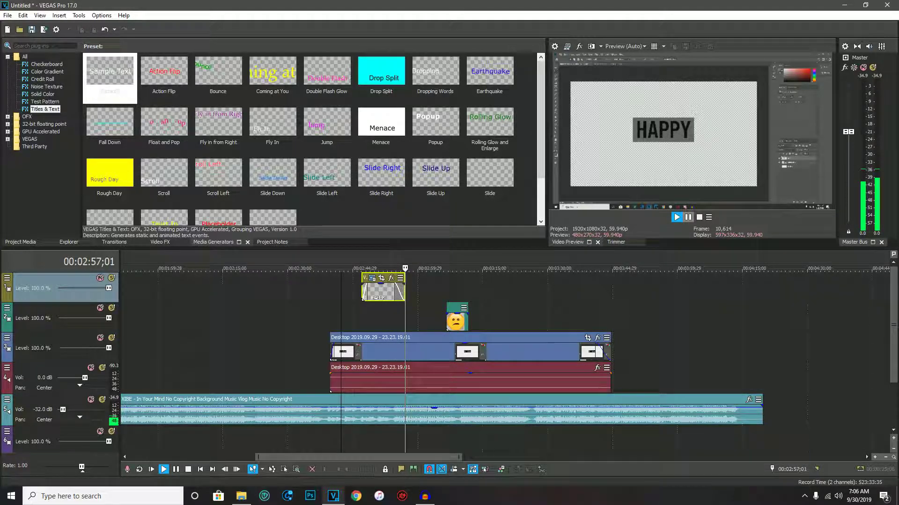
{"action": "left_click", "coordinate": [688, 217]}
{"action": "left_click", "coordinate": [427, 318]}
{"action": "left_click", "coordinate": [445, 318]}
{"action": "left_click", "coordinate": [677, 217]}
{"action": "left_click", "coordinate": [687, 217]}
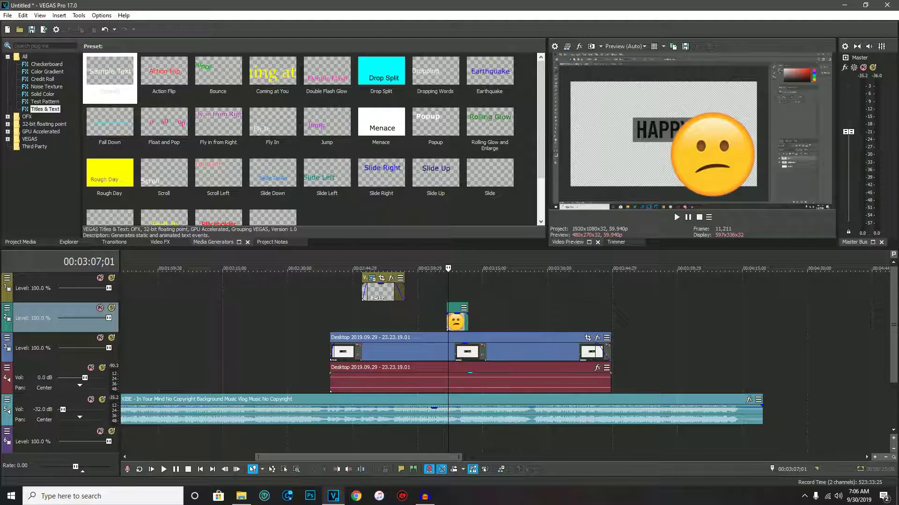
Close the gap after the emoji's recording segment by moving the following video and audio segment directly against its end
{"action": "left_click_drag", "start_coordinate": [439, 457], "coordinate": [504, 457]}
{"action": "scroll", "coordinate": [461, 430], "scroll_direction": "down", "scroll_amount": 1}
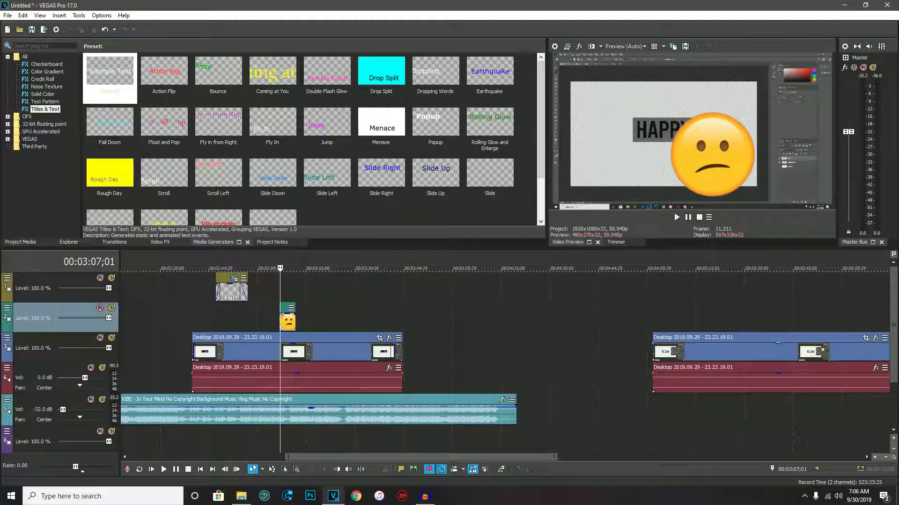
{"action": "left_click_drag", "start_coordinate": [791, 352], "coordinate": [567, 352]}
{"action": "left_click_drag", "start_coordinate": [429, 391], "coordinate": [403, 391]}
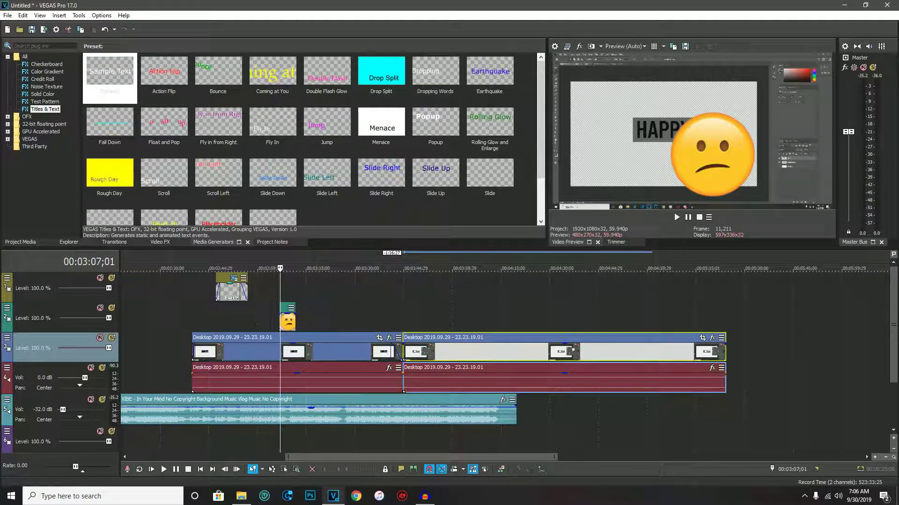
Apply the default Warp Flow transition at the cut between the two joined recording segments and close its settings
{"action": "left_click", "coordinate": [114, 242]}
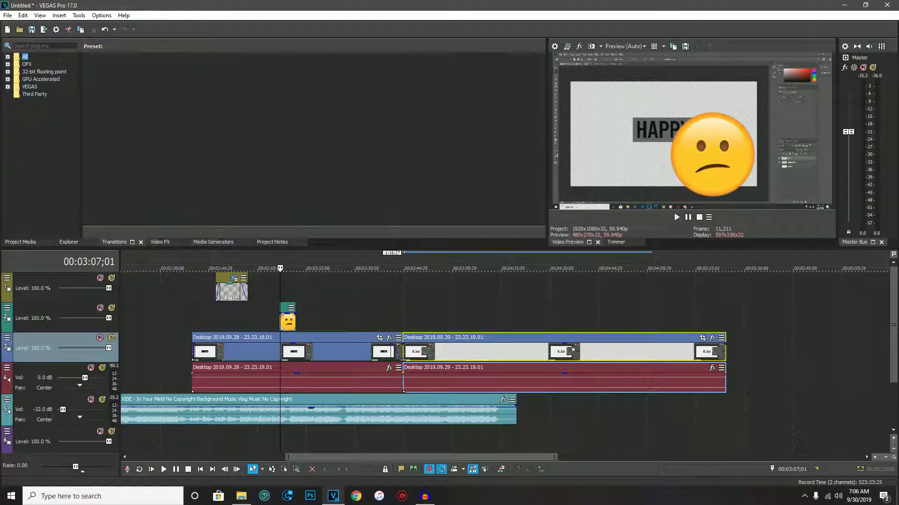
{"action": "left_click", "coordinate": [8, 57]}
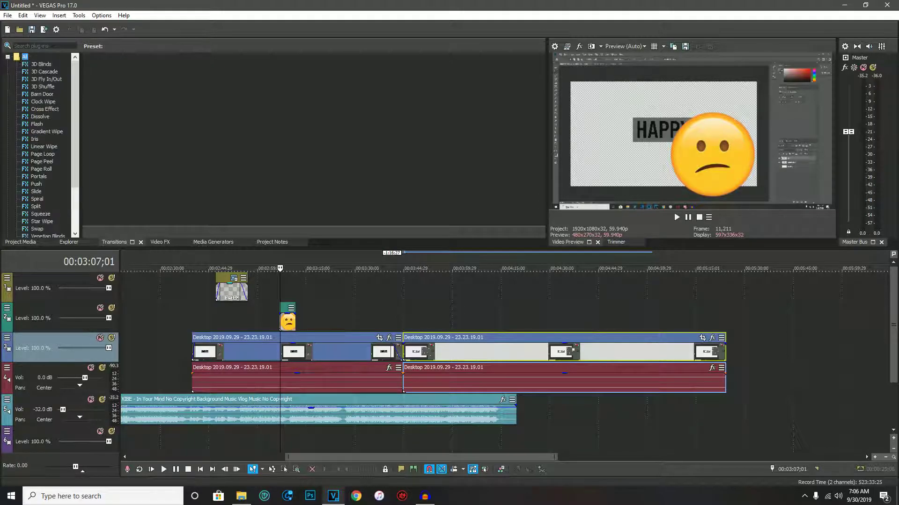
{"action": "scroll", "coordinate": [40, 145], "scroll_direction": "down", "scroll_amount": 2}
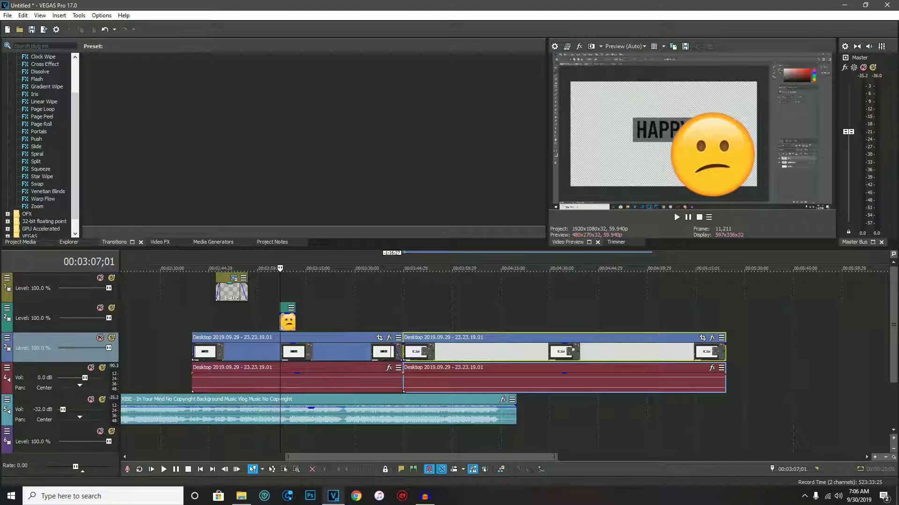
{"action": "left_click", "coordinate": [48, 191]}
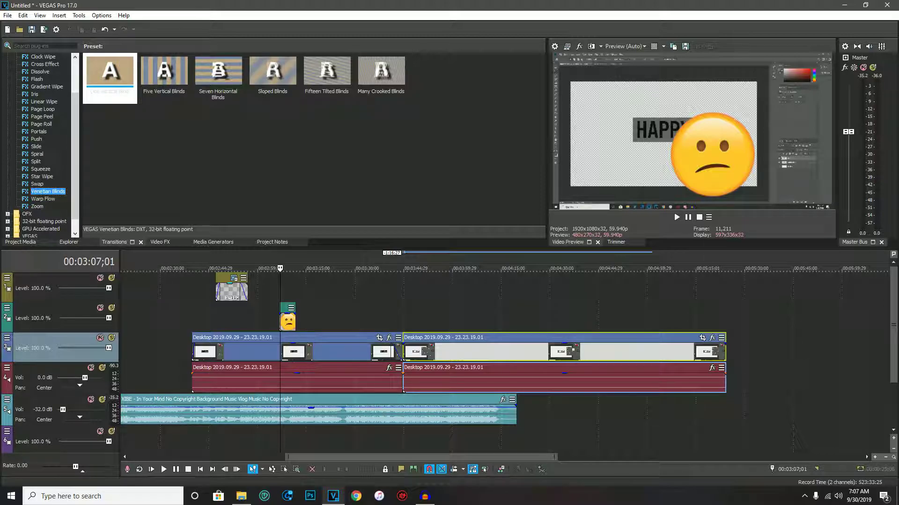
{"action": "left_click", "coordinate": [36, 206]}
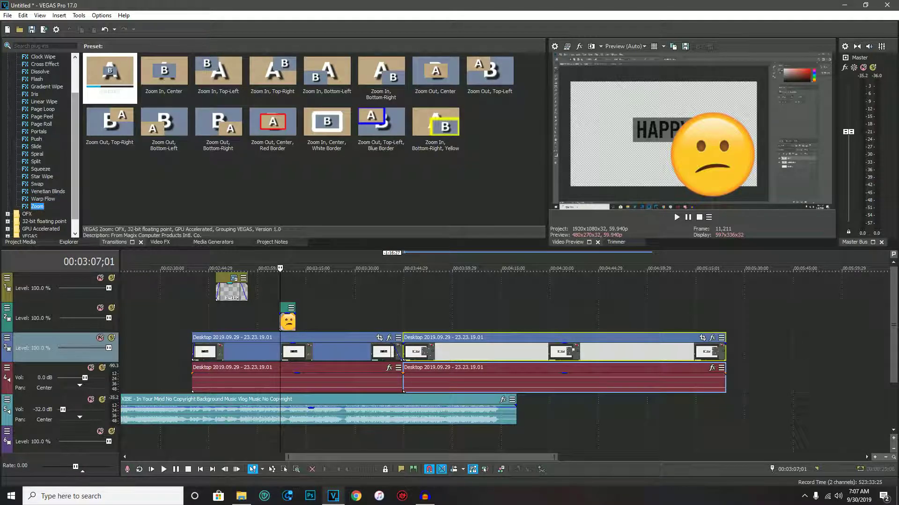
{"action": "left_click", "coordinate": [43, 199]}
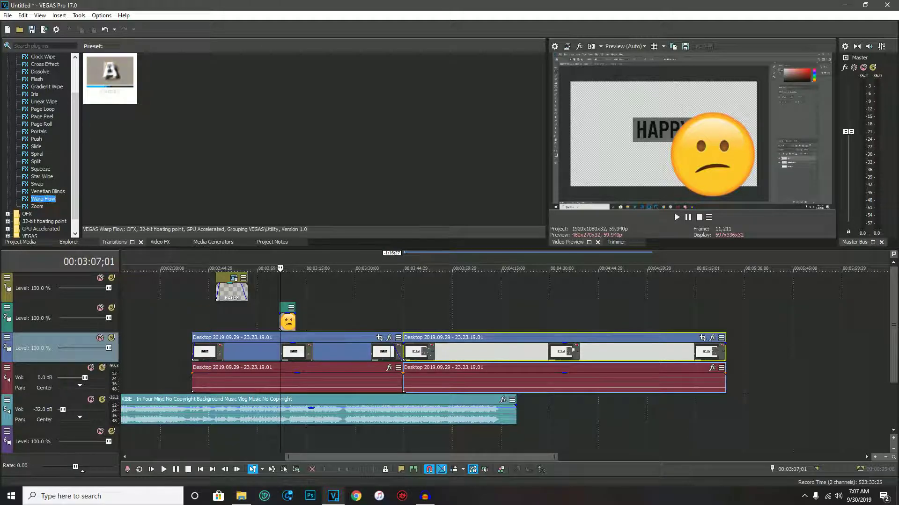
{"action": "left_click", "coordinate": [110, 75]}
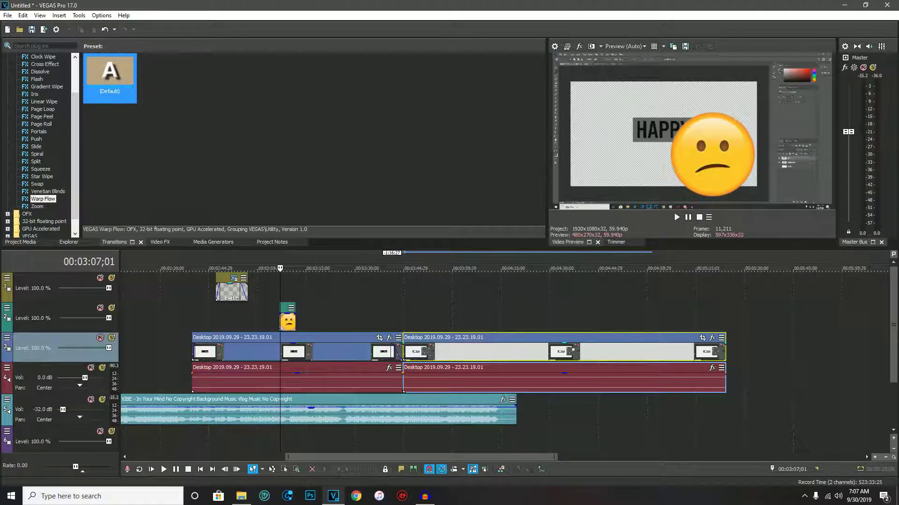
{"action": "left_click_drag", "start_coordinate": [110, 75], "coordinate": [401, 351]}
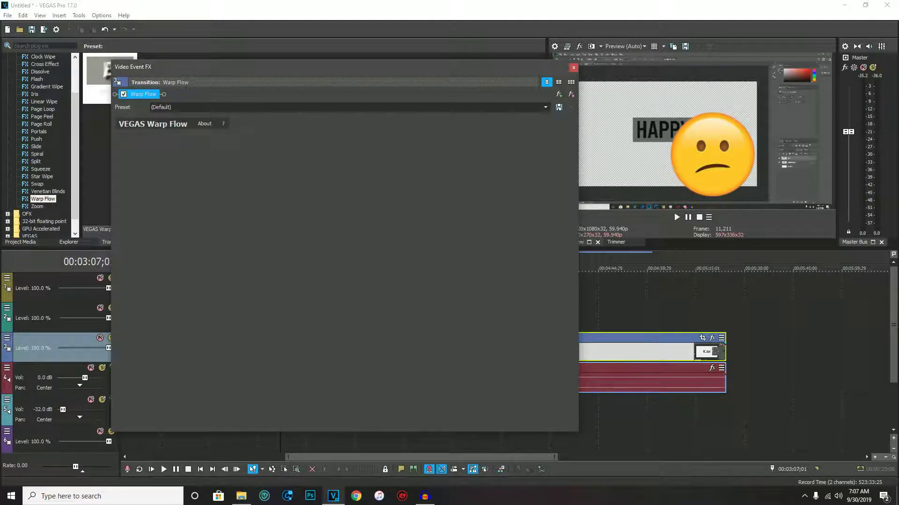
{"action": "left_click", "coordinate": [574, 68]}
Play back the Warp Flow transition from just before the cut between the joined segments
{"action": "scroll", "coordinate": [505, 351], "scroll_direction": "up", "scroll_amount": 4}
{"action": "scroll", "coordinate": [505, 351], "scroll_direction": "down", "scroll_amount": 3}
{"action": "left_click", "coordinate": [724, 319]}
{"action": "key", "text": "space"}
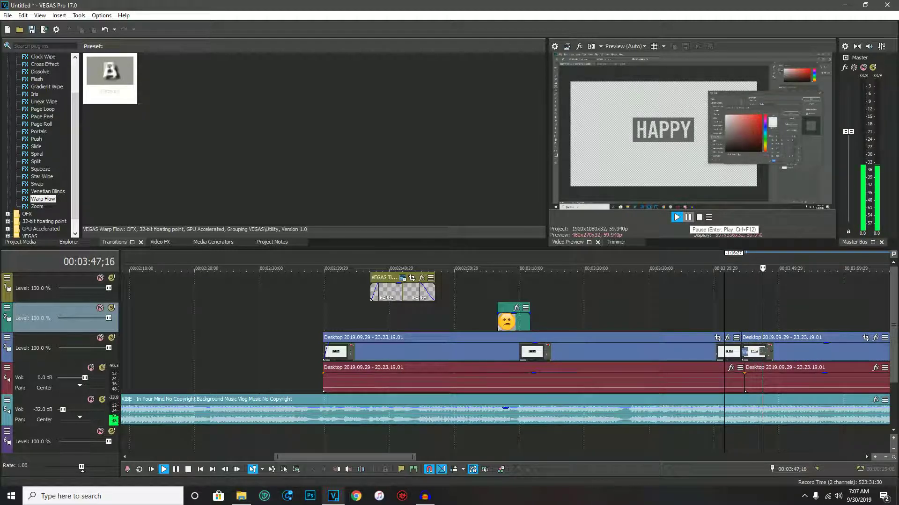
{"action": "left_click", "coordinate": [687, 217]}
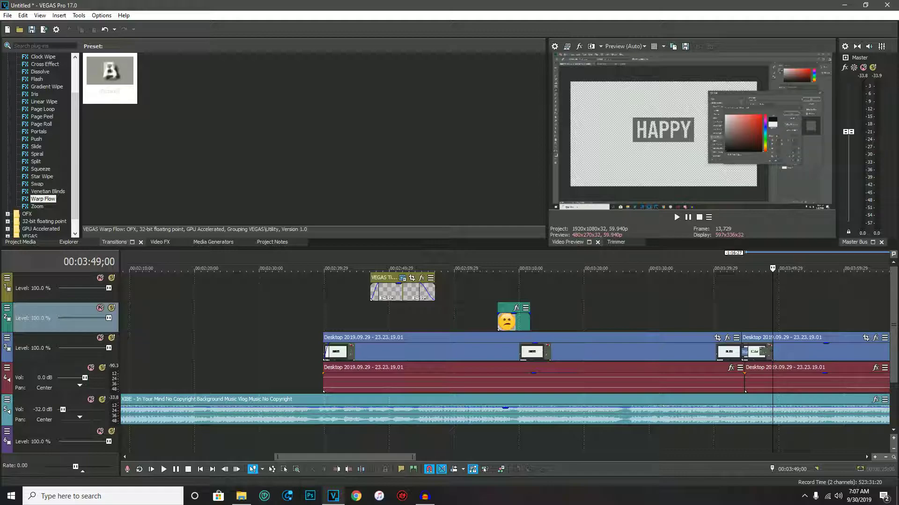
Examine the Portals transition presets and the overlap at the cut between the joined recording segments
{"action": "left_click", "coordinate": [39, 131]}
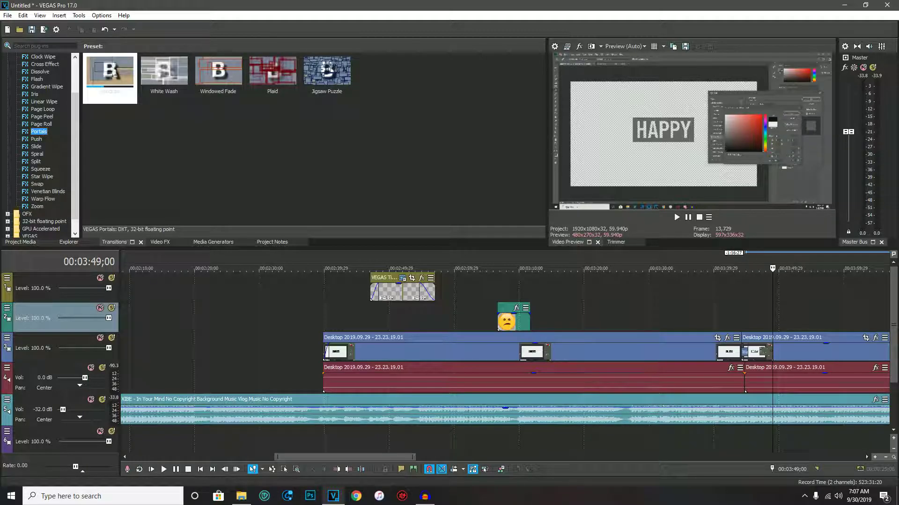
{"action": "left_click", "coordinate": [345, 457]}
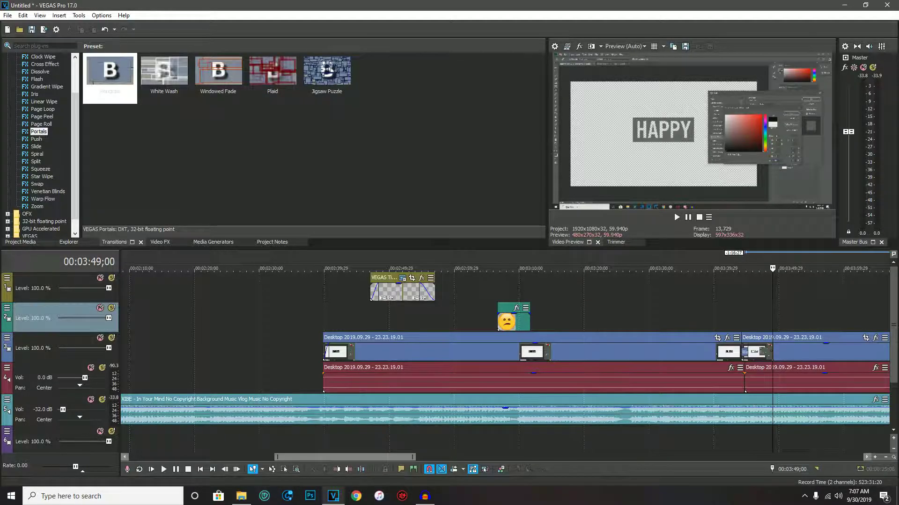
{"action": "left_click_drag", "start_coordinate": [345, 457], "coordinate": [400, 457]}
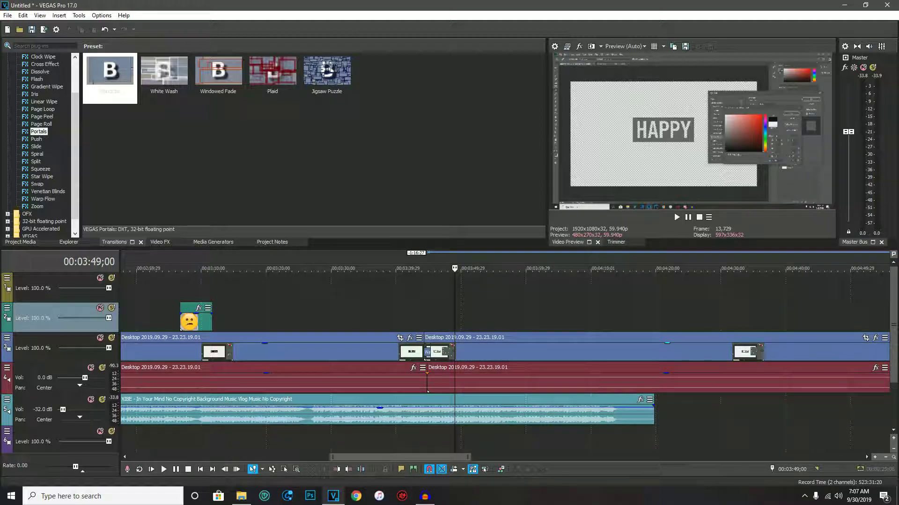
{"action": "left_click", "coordinate": [427, 391]}
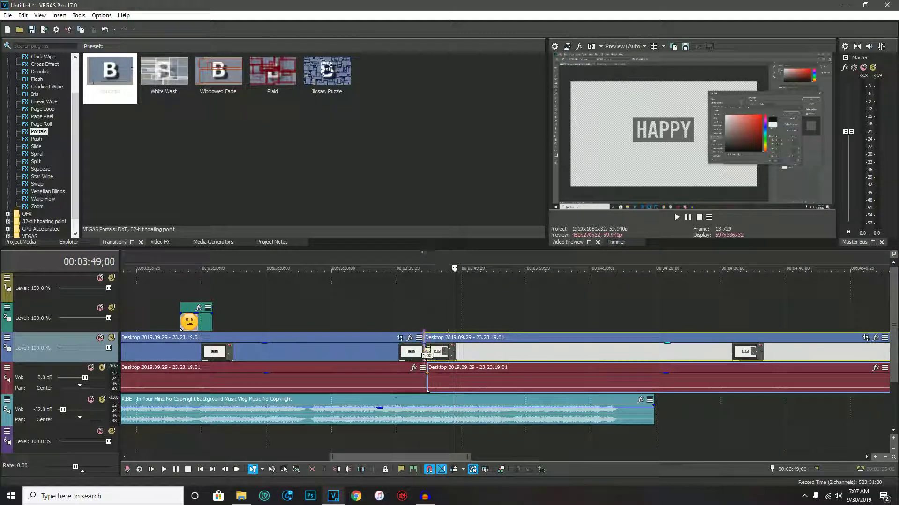
{"action": "left_click_drag", "start_coordinate": [427, 390], "coordinate": [427, 391]}
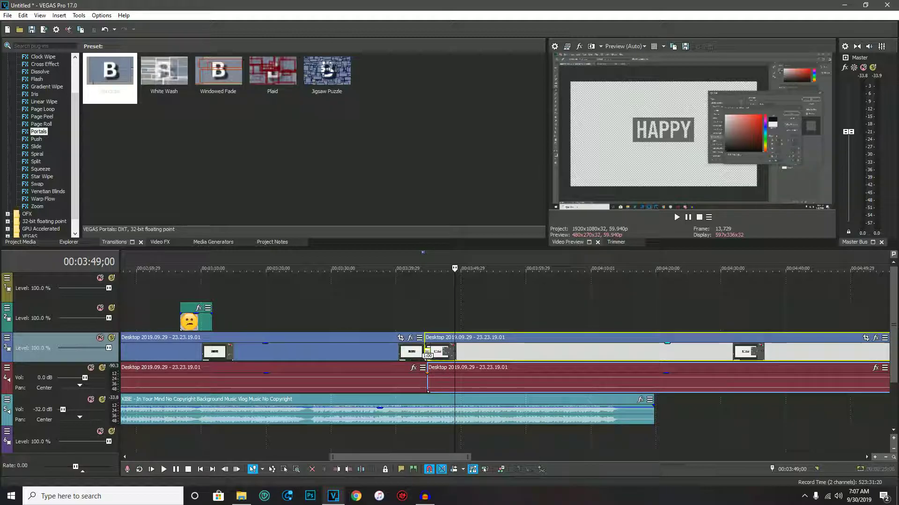
Collapse the list of all transitions and bring the whole project timeline into view
{"action": "scroll", "coordinate": [427, 390], "scroll_direction": "down", "scroll_amount": 5}
{"action": "mouse_move", "coordinate": [422, 457]}
{"action": "left_mouse_down"}
{"action": "mouse_move", "coordinate": [449, 458]}
{"action": "mouse_move", "coordinate": [415, 457]}
{"action": "left_mouse_up"}
{"action": "scroll", "coordinate": [44, 141], "scroll_direction": "up", "scroll_amount": 1}
{"action": "scroll", "coordinate": [44, 141], "scroll_direction": "up", "scroll_amount": 1}
{"action": "left_click", "coordinate": [7, 57]}
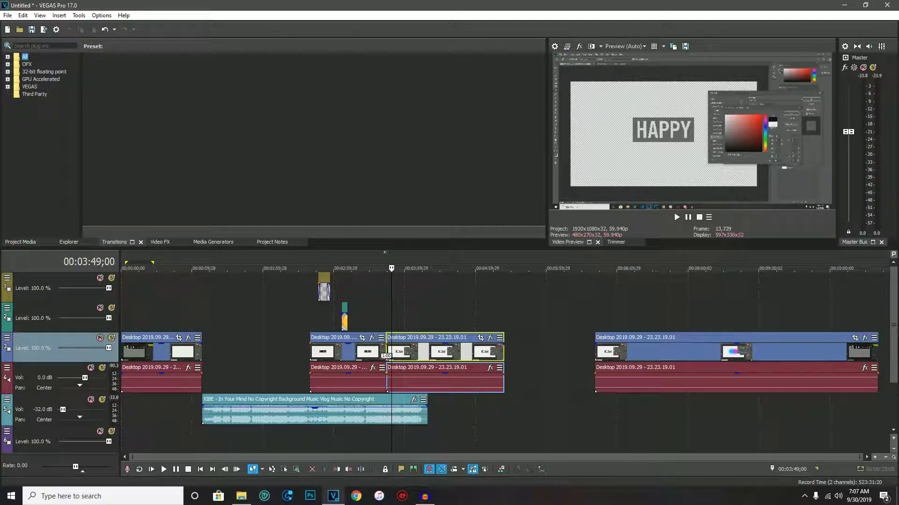